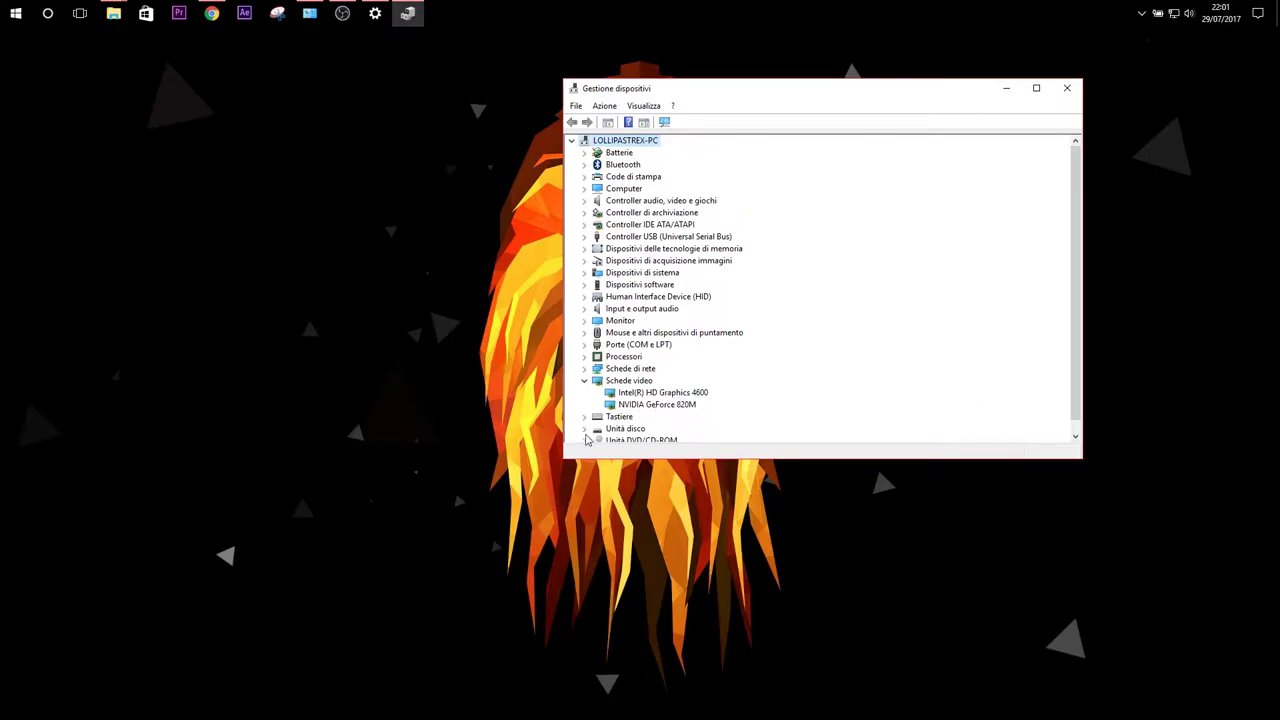
- Examine the devices in Device Manager's Monitor category and close the Device Manager window
click(587, 320)
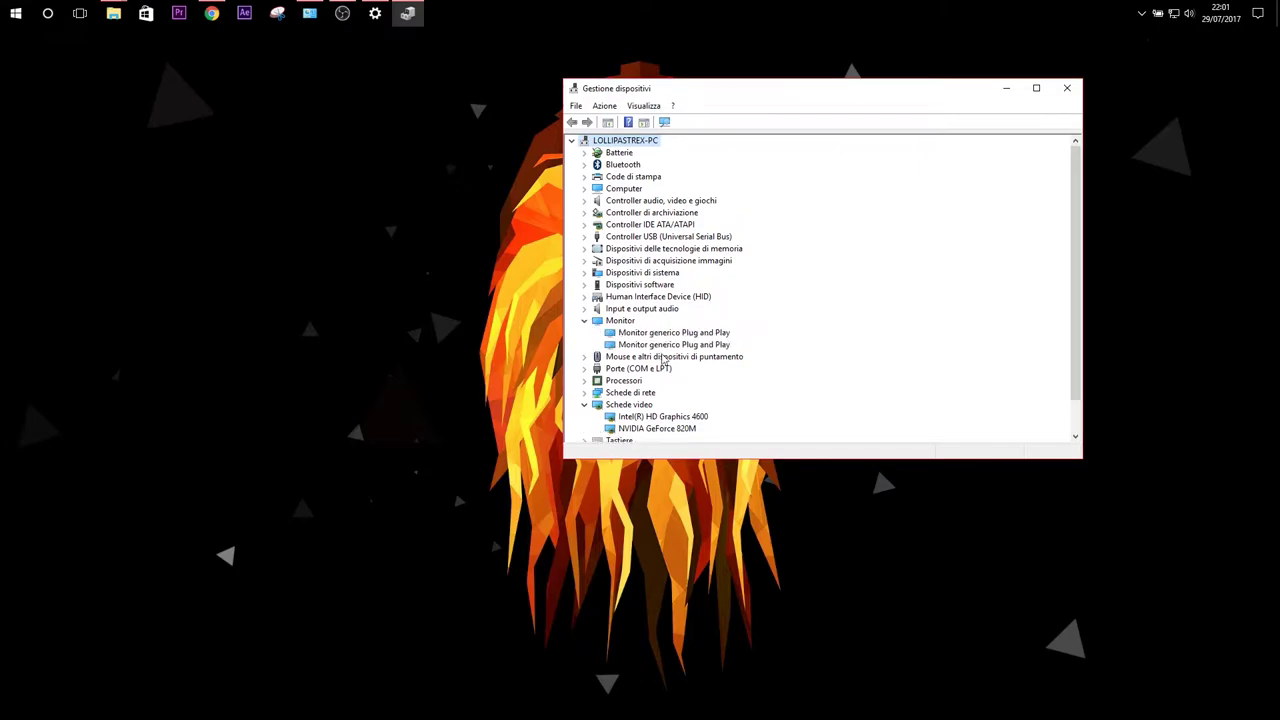
click(1006, 88)
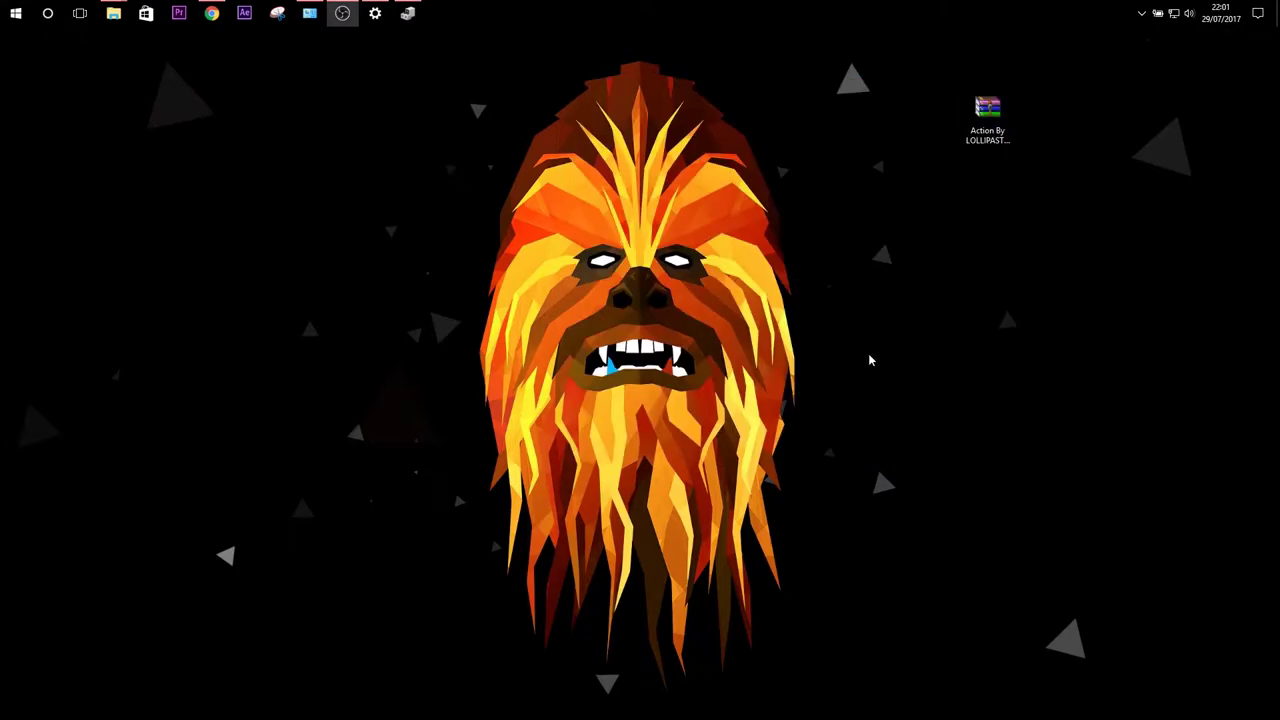
click(405, 12)
click(1006, 86)
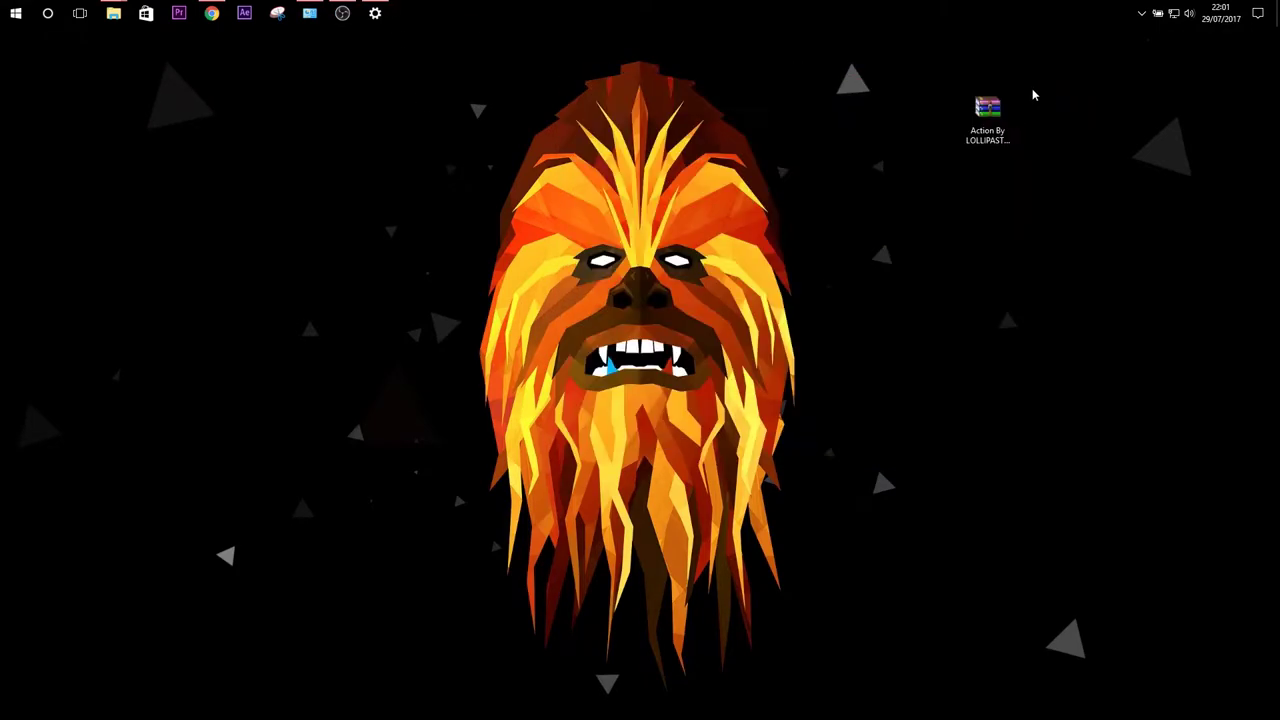
- Switch to Chrome, start downloading Action By LOLLIPASTREX.rar from its MediaFire page and show the download in its folder
click(212, 14)
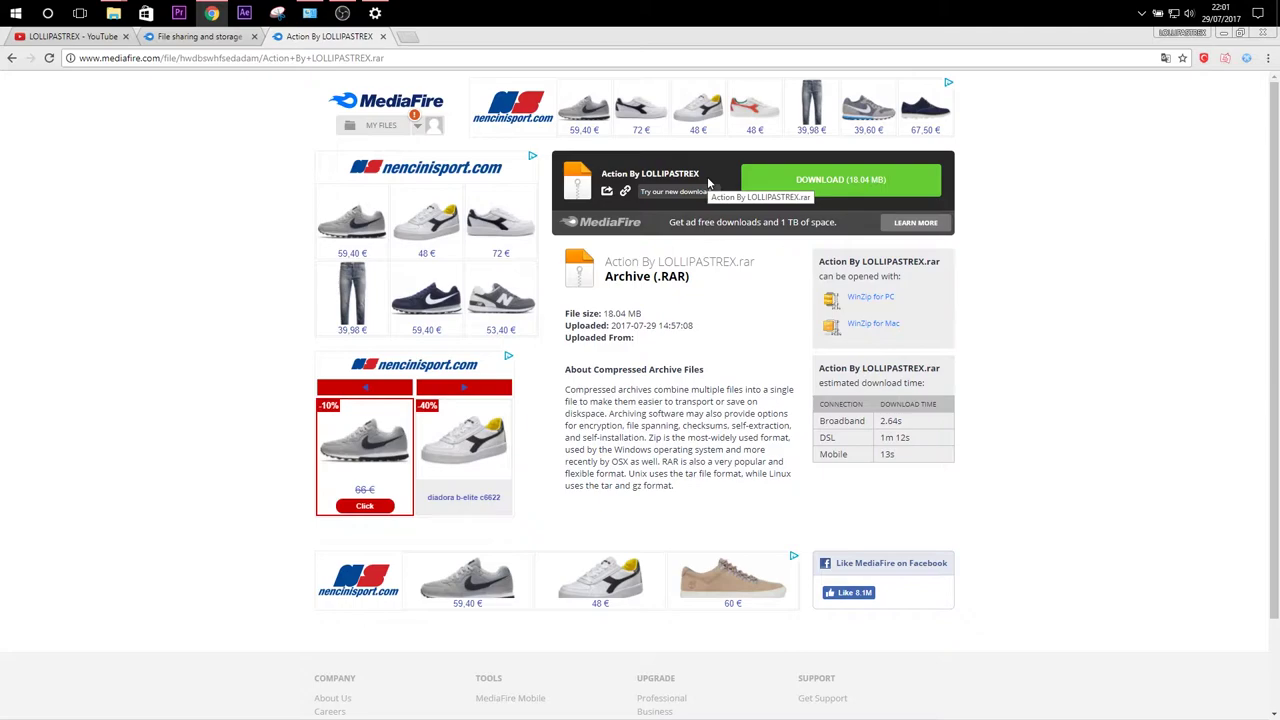
click(800, 182)
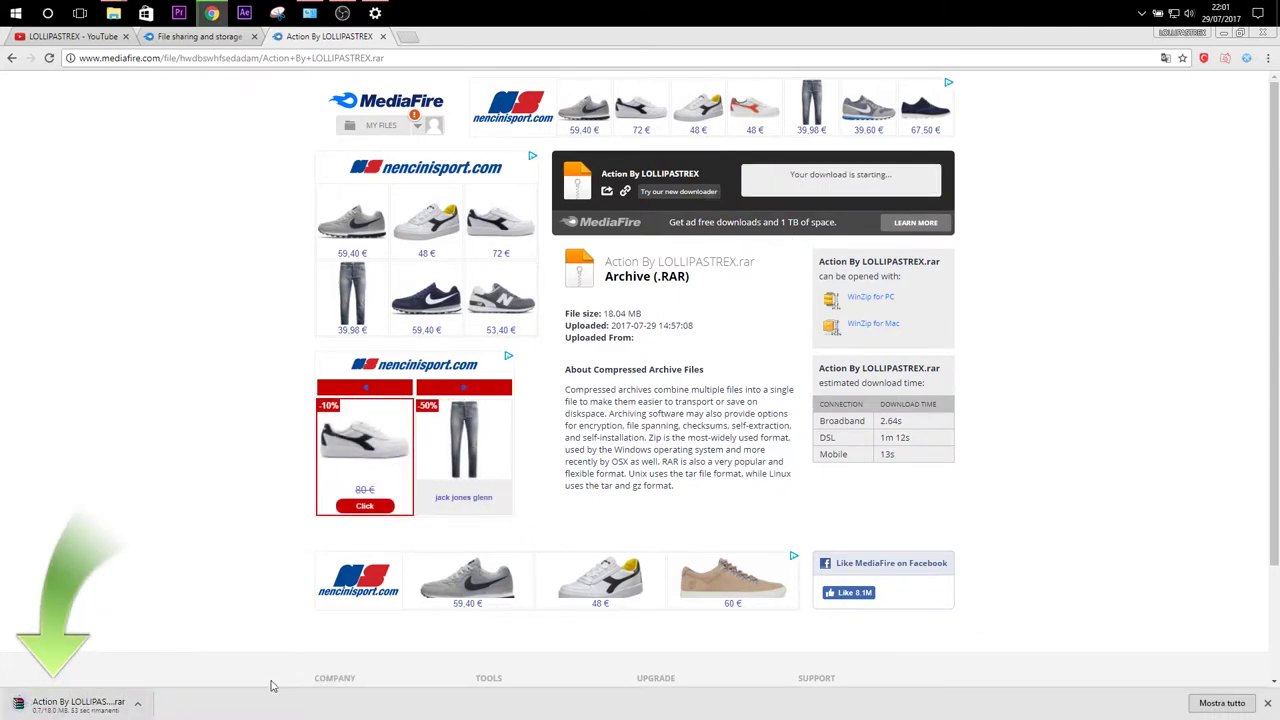
click(138, 704)
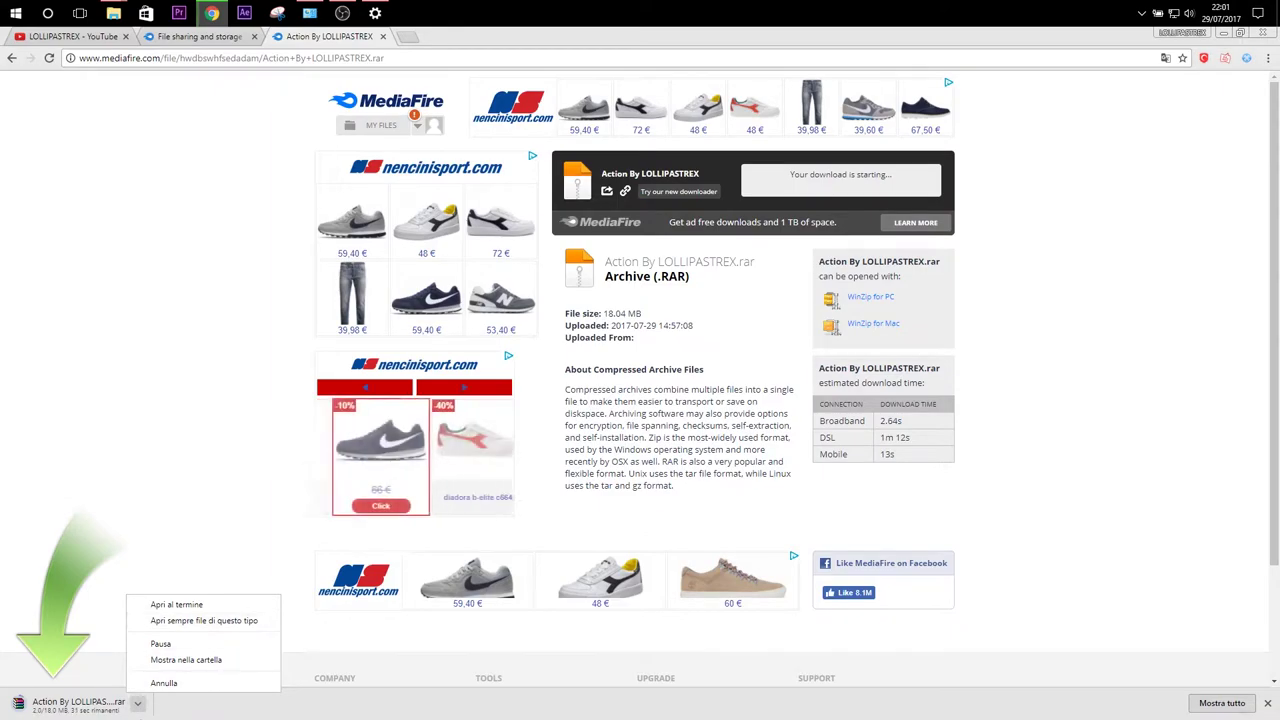
click(240, 660)
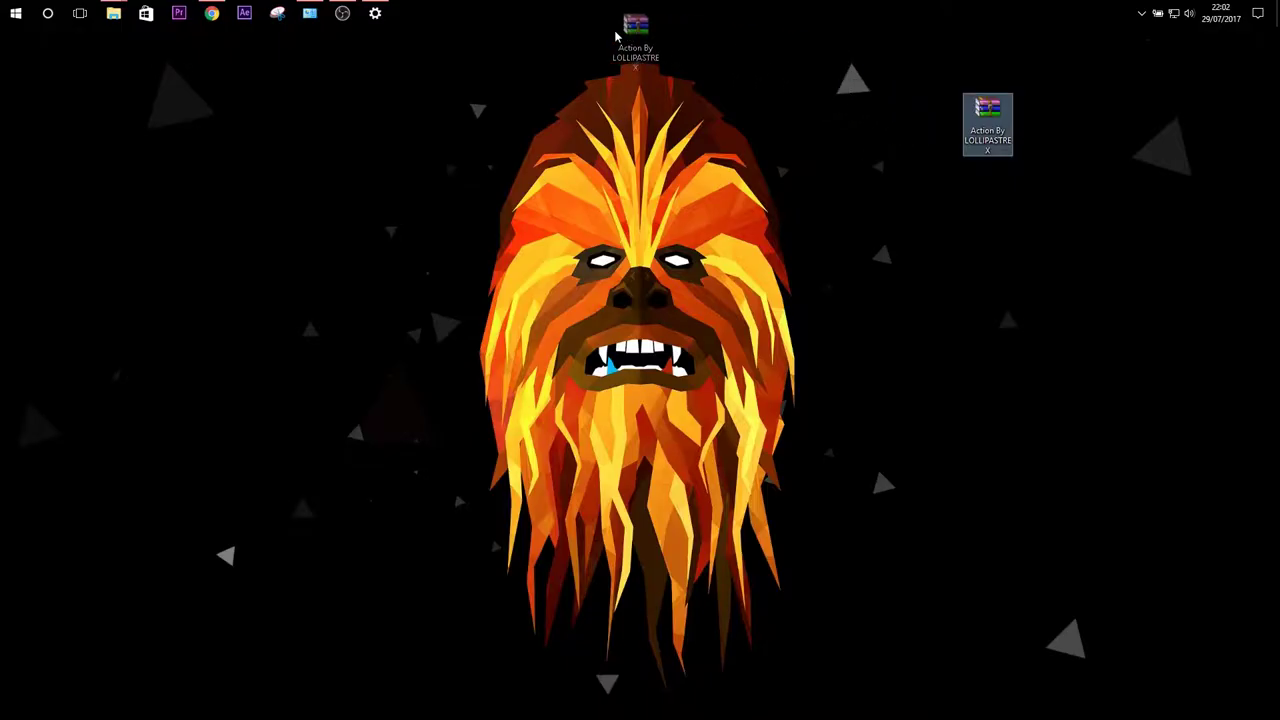
- Reposition the Action By LOLLIPASTREX archive on the desktop and minimize the browser window
drag(620, 34, 346, 360)
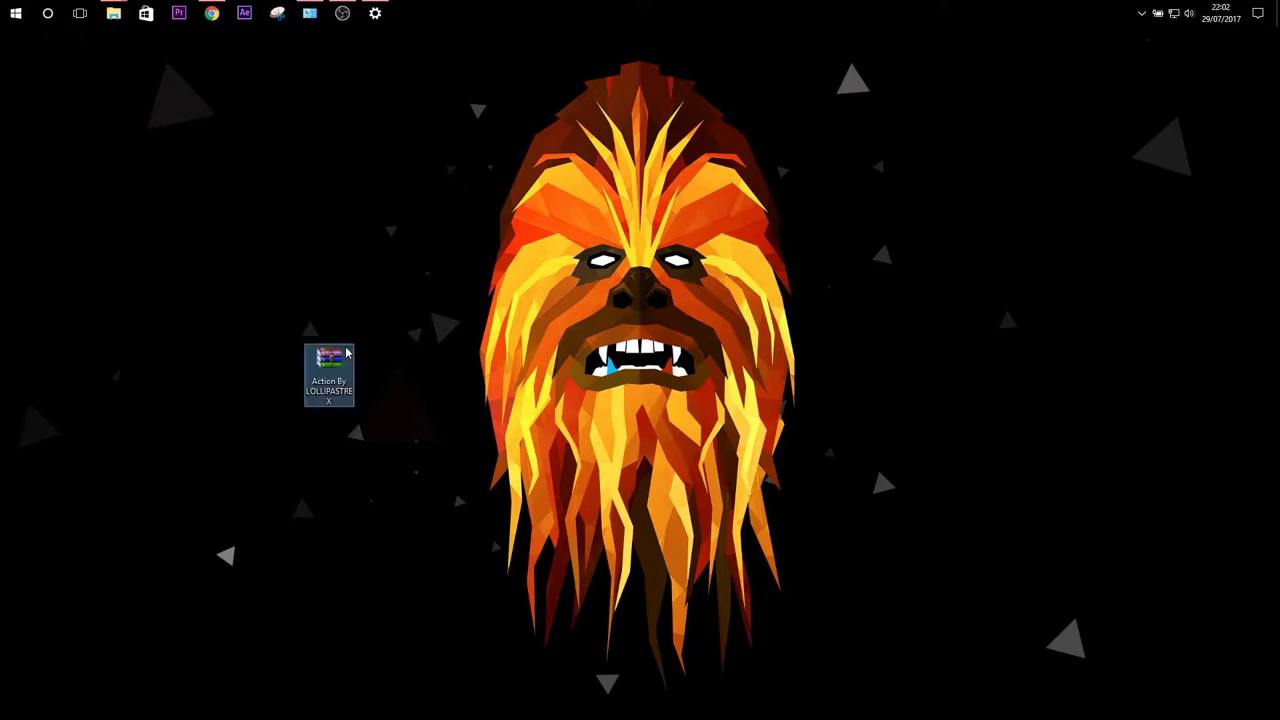
click(211, 13)
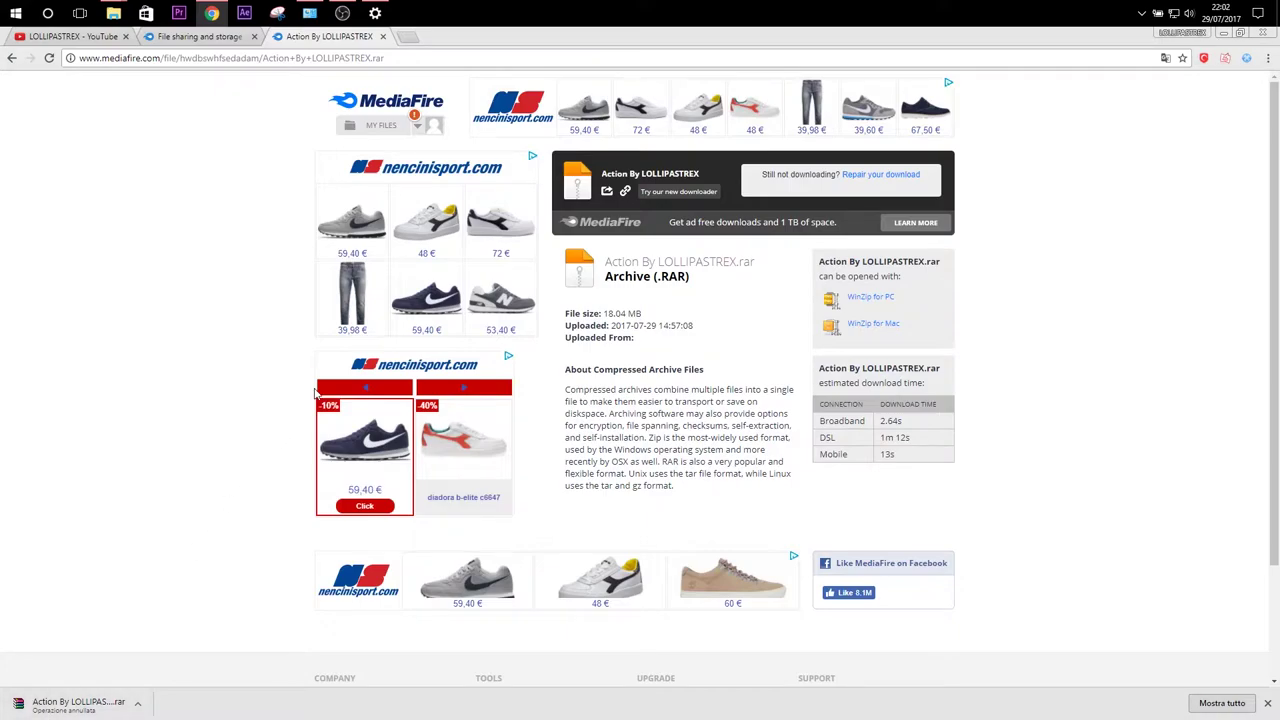
click(1228, 33)
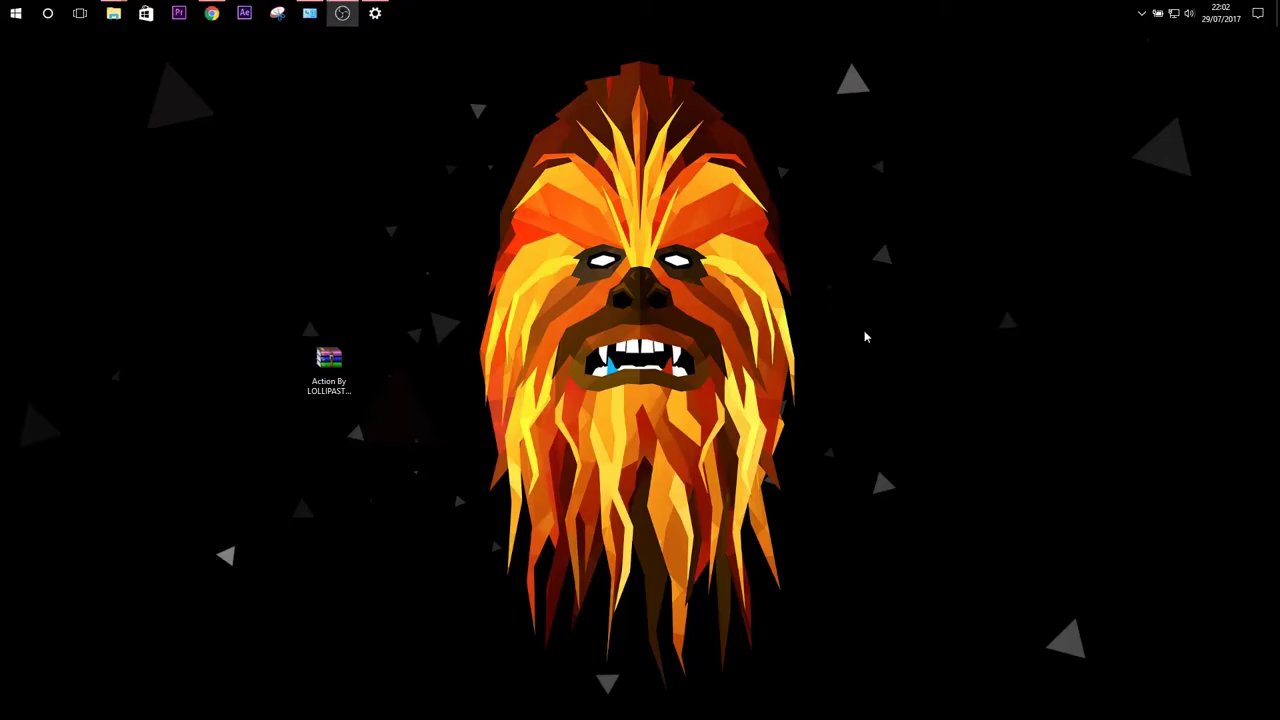
drag(330, 362, 1000, 205)
click(1003, 378)
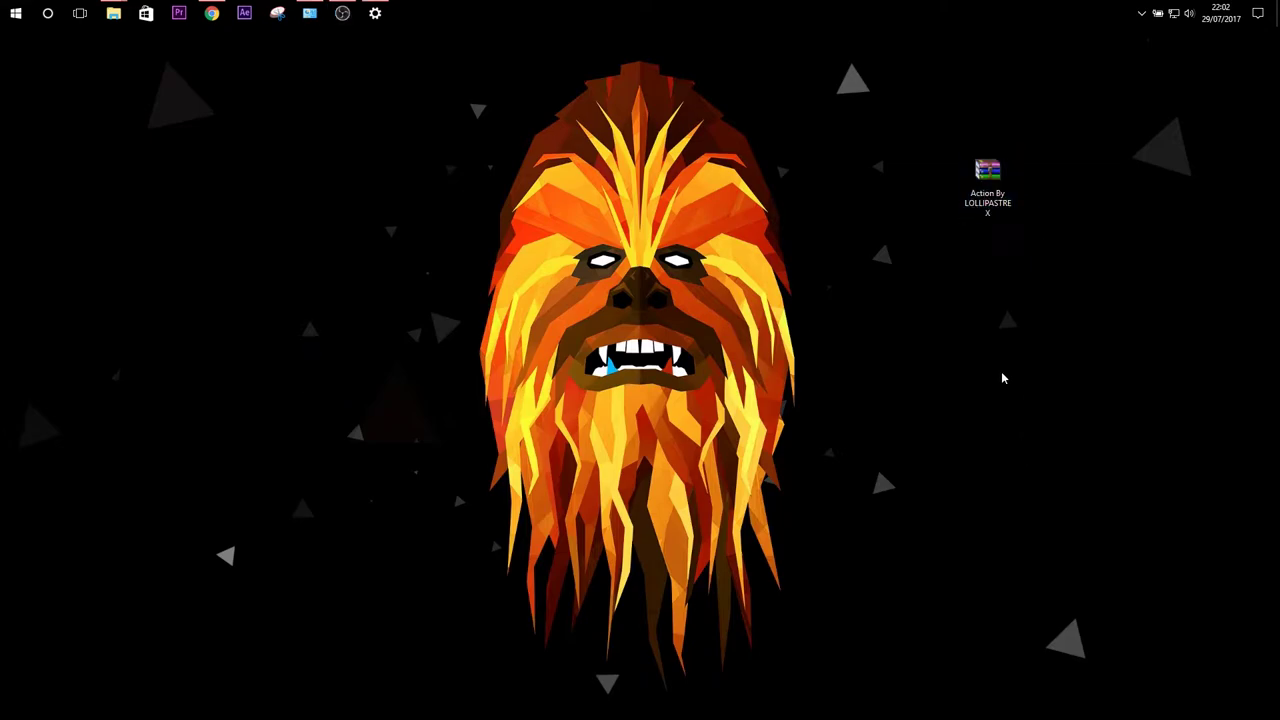
- Extract the archive into its own Action By LOLLIPASTREX folder and open that folder
right_click(987, 193)
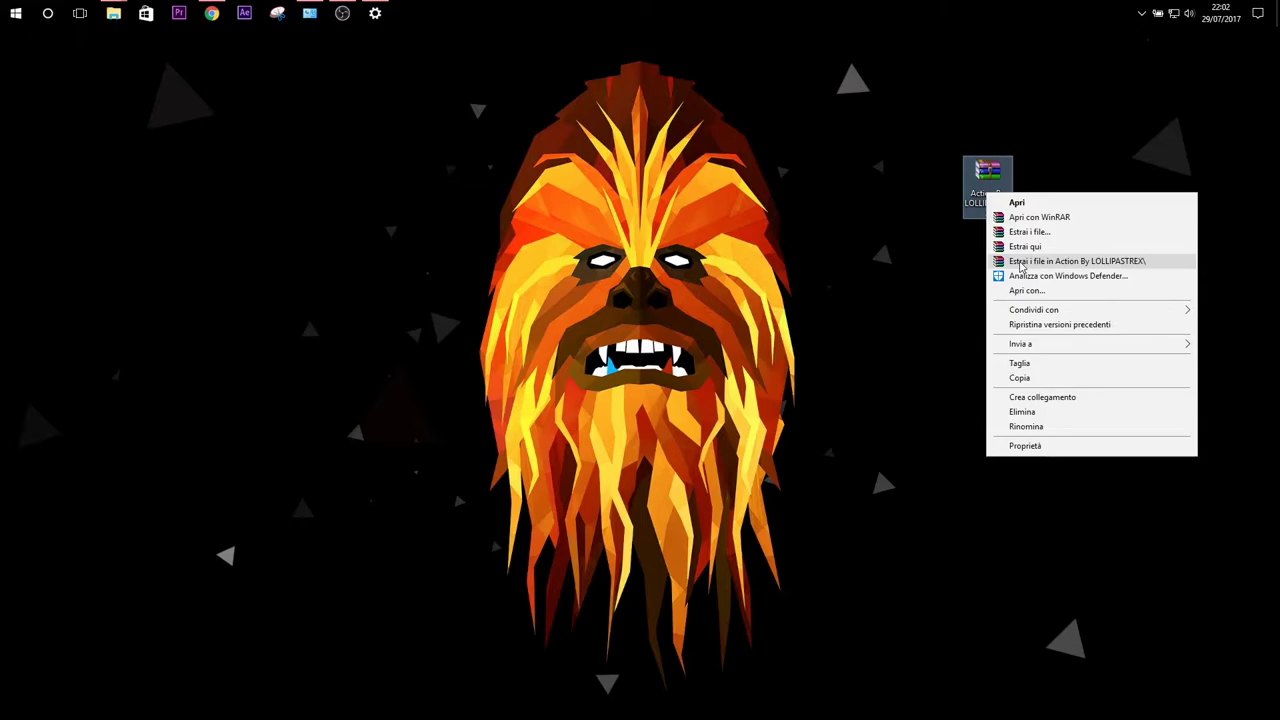
click(1021, 262)
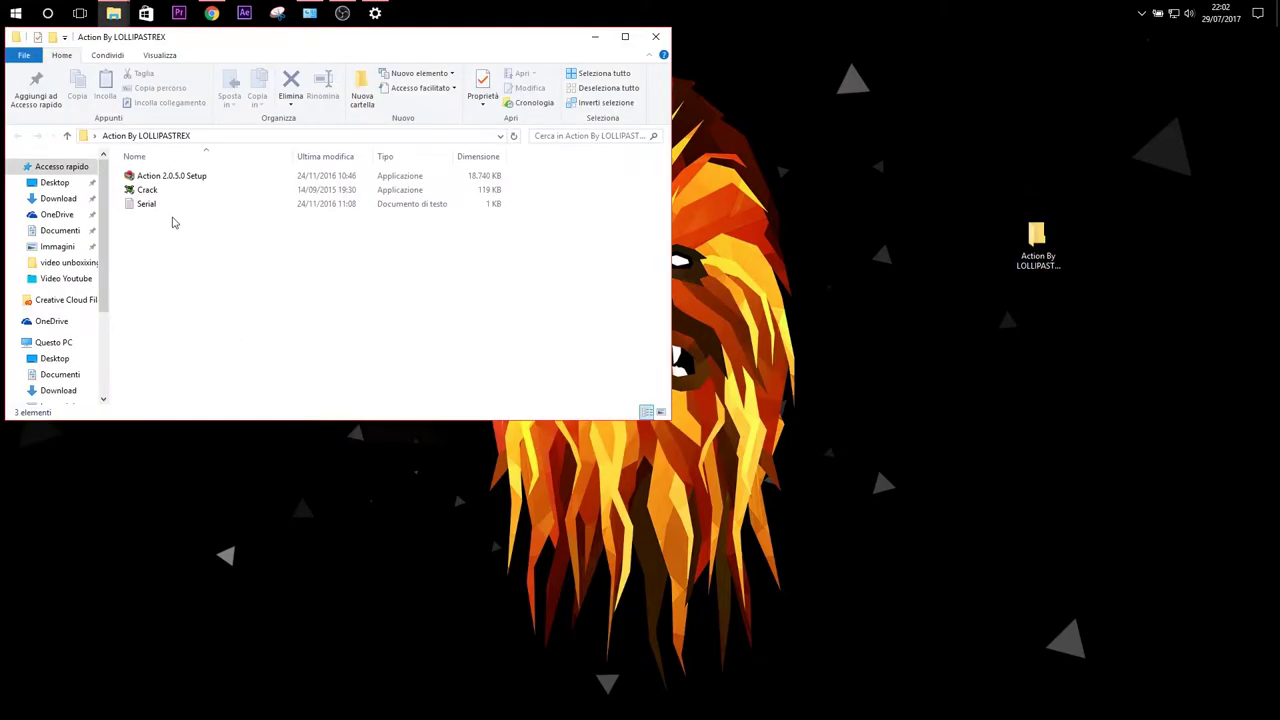
drag(156, 228, 155, 198)
click(163, 248)
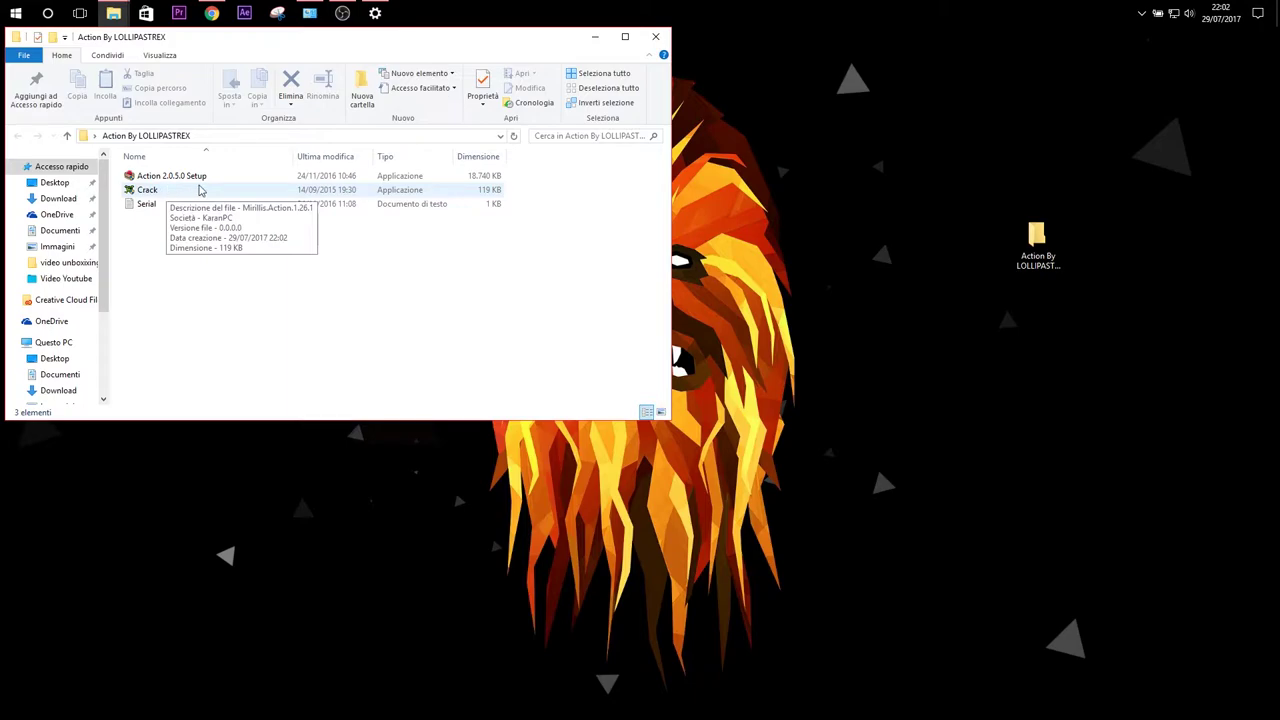
- Install Action! with Action 2.0.5.0 Setup in Italian, accept the licence agreement, and close the web page it opens
double_click(200, 190)
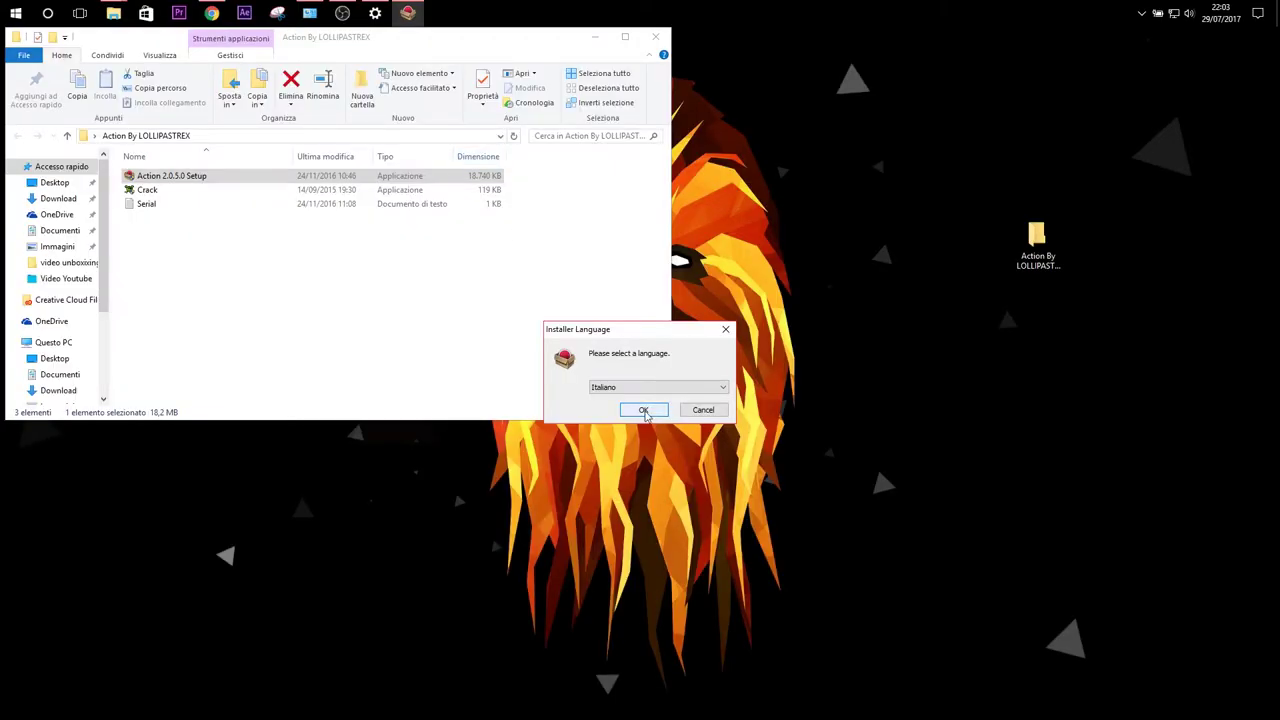
click(644, 410)
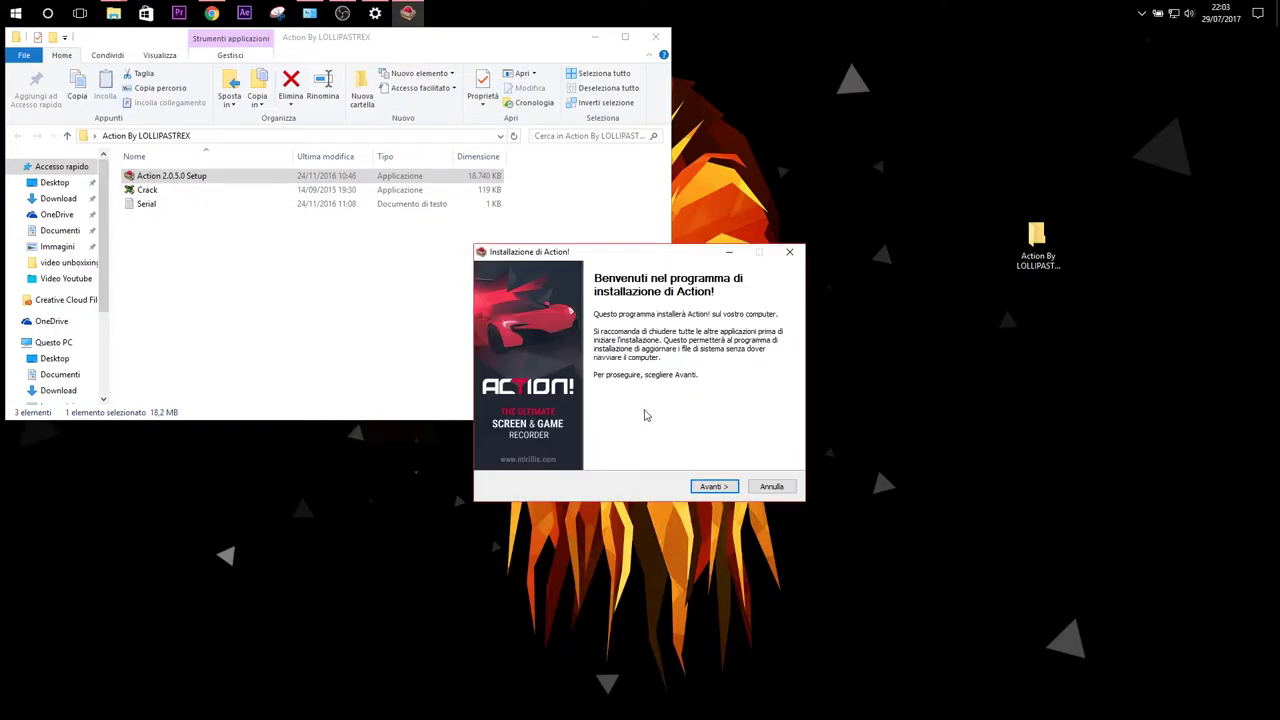
click(712, 485)
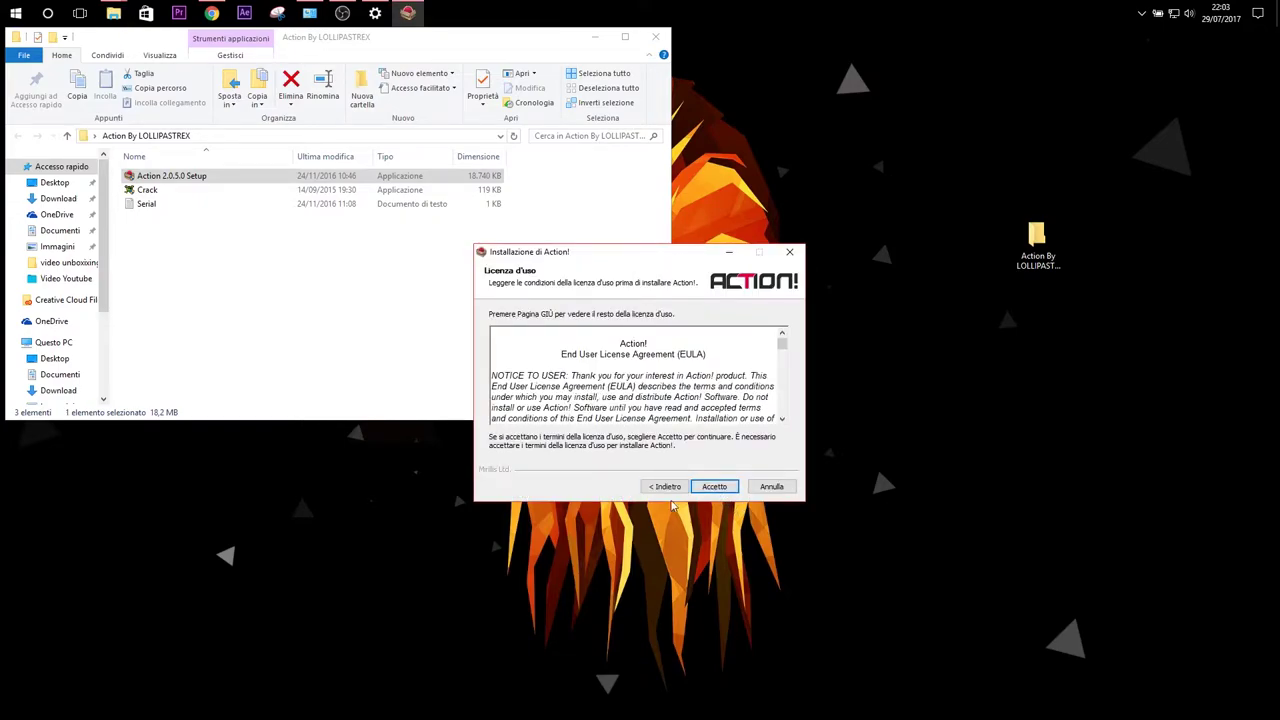
scroll(658, 407, down, 6)
click(714, 486)
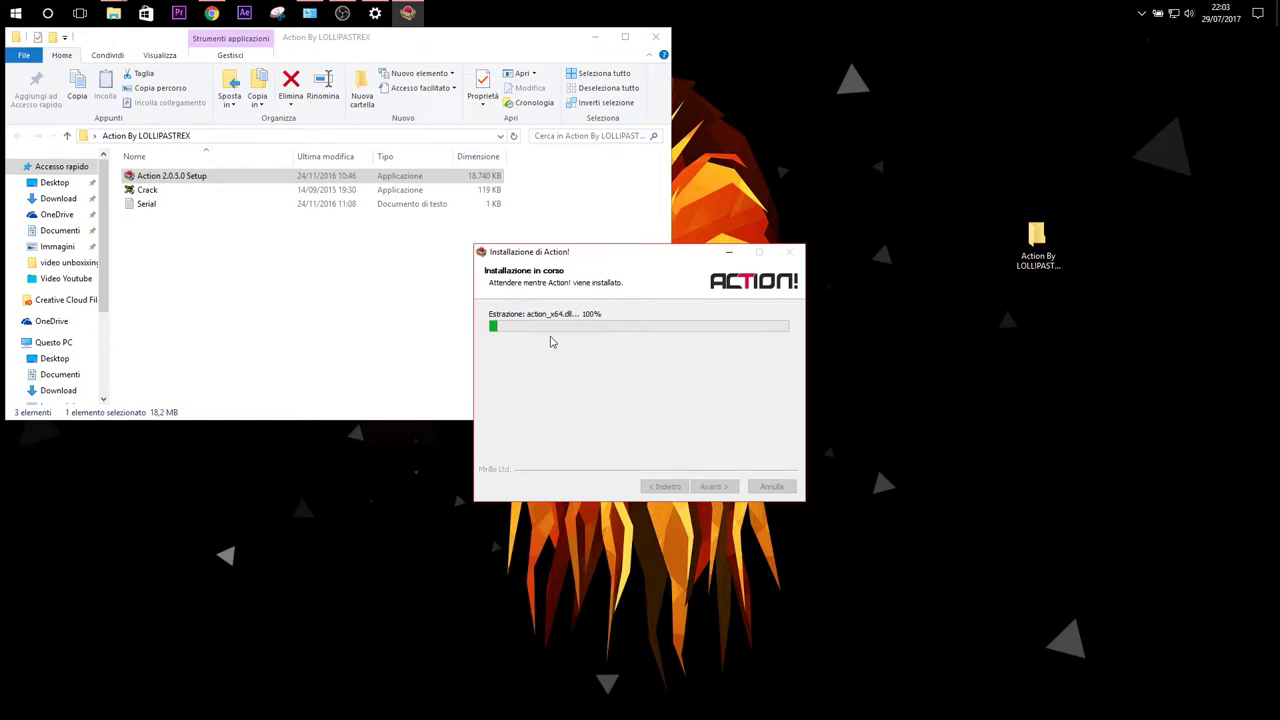
click(716, 486)
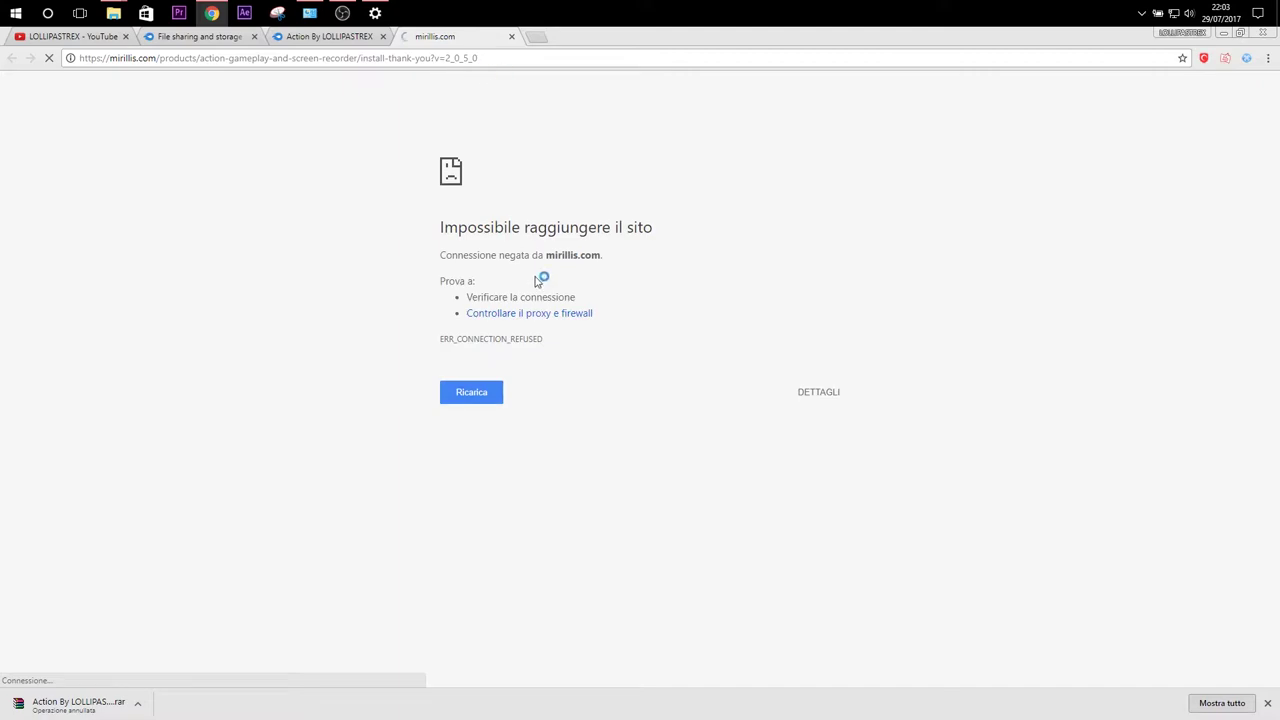
drag(530, 255, 602, 255)
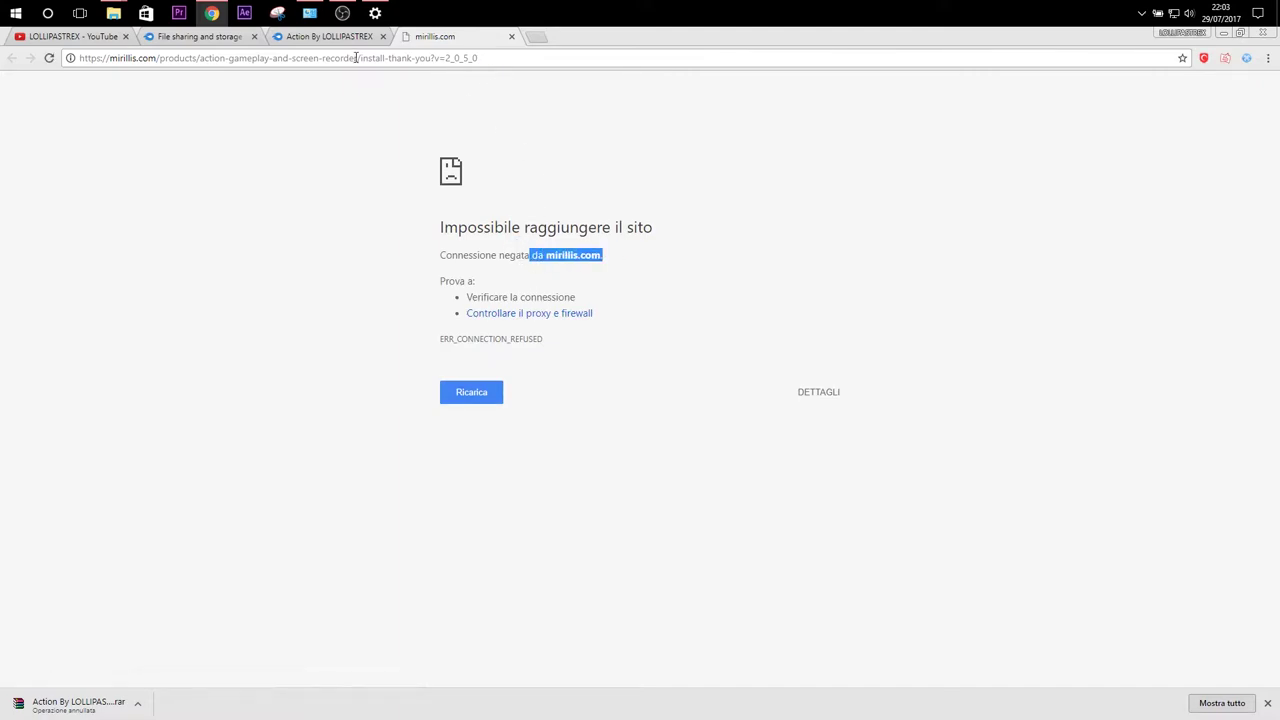
click(511, 36)
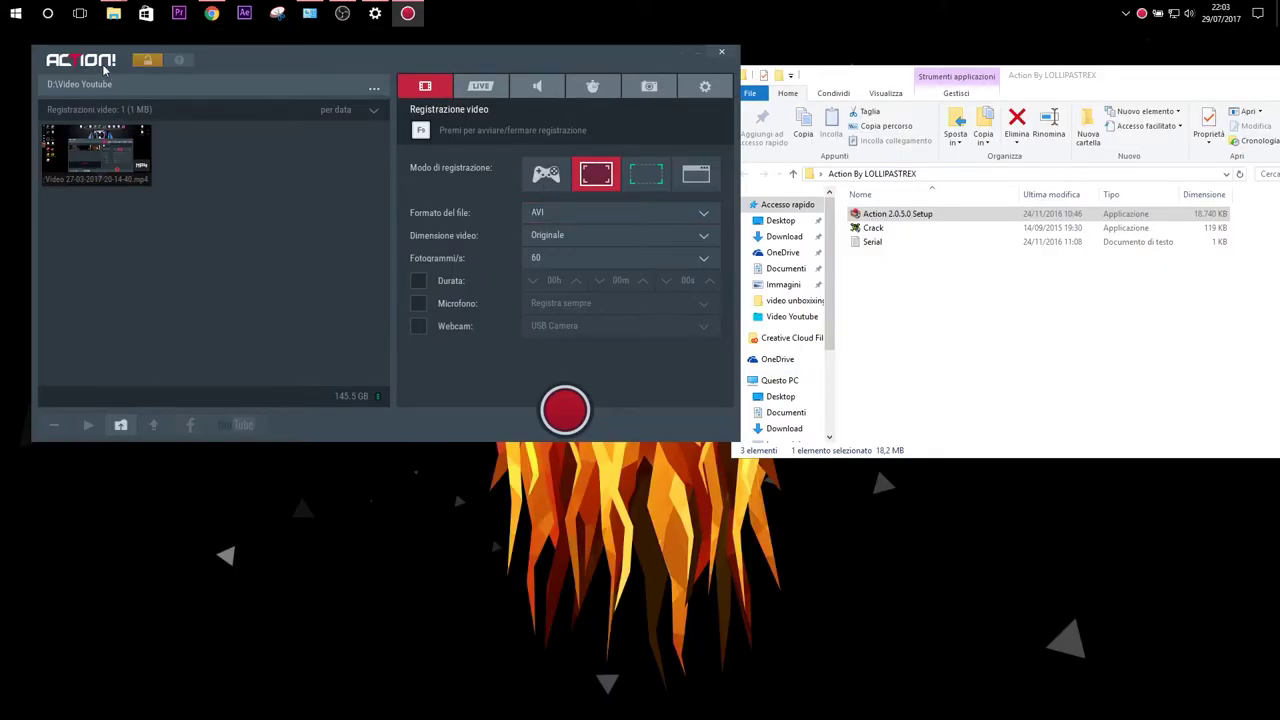
- Open the product activation form in Action! and place the opened Serial text file beside it
click(145, 62)
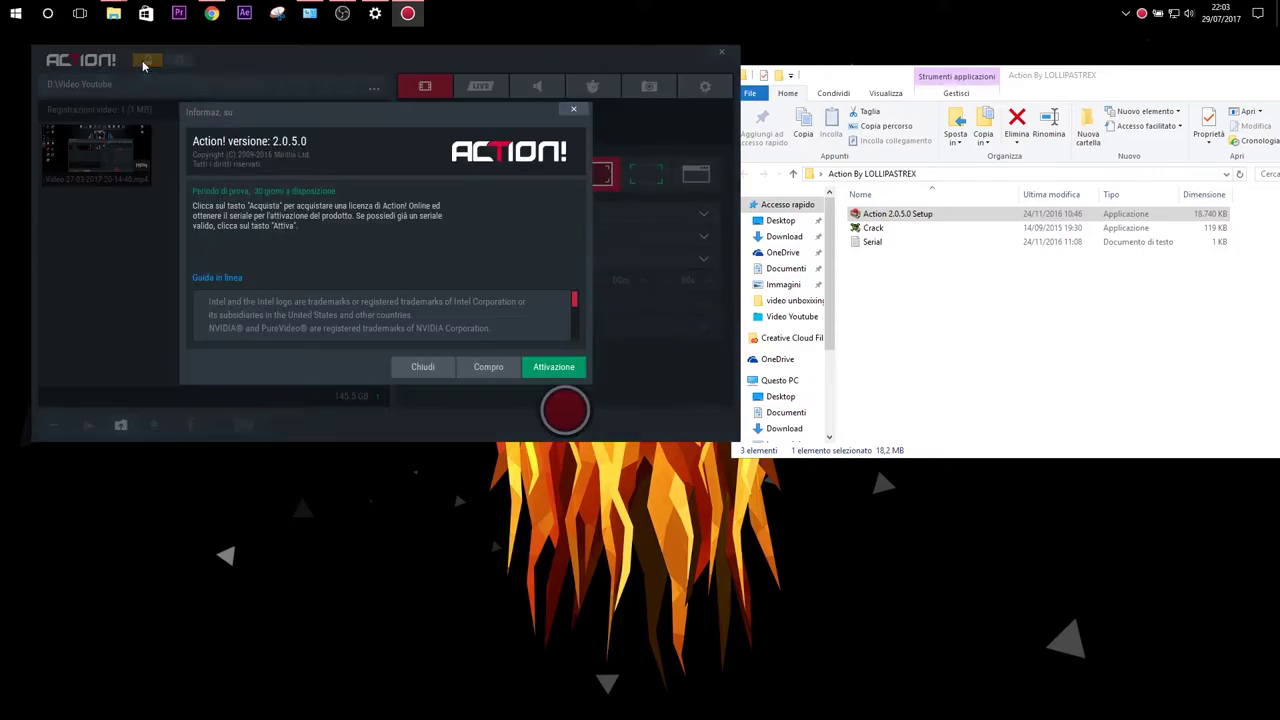
click(548, 366)
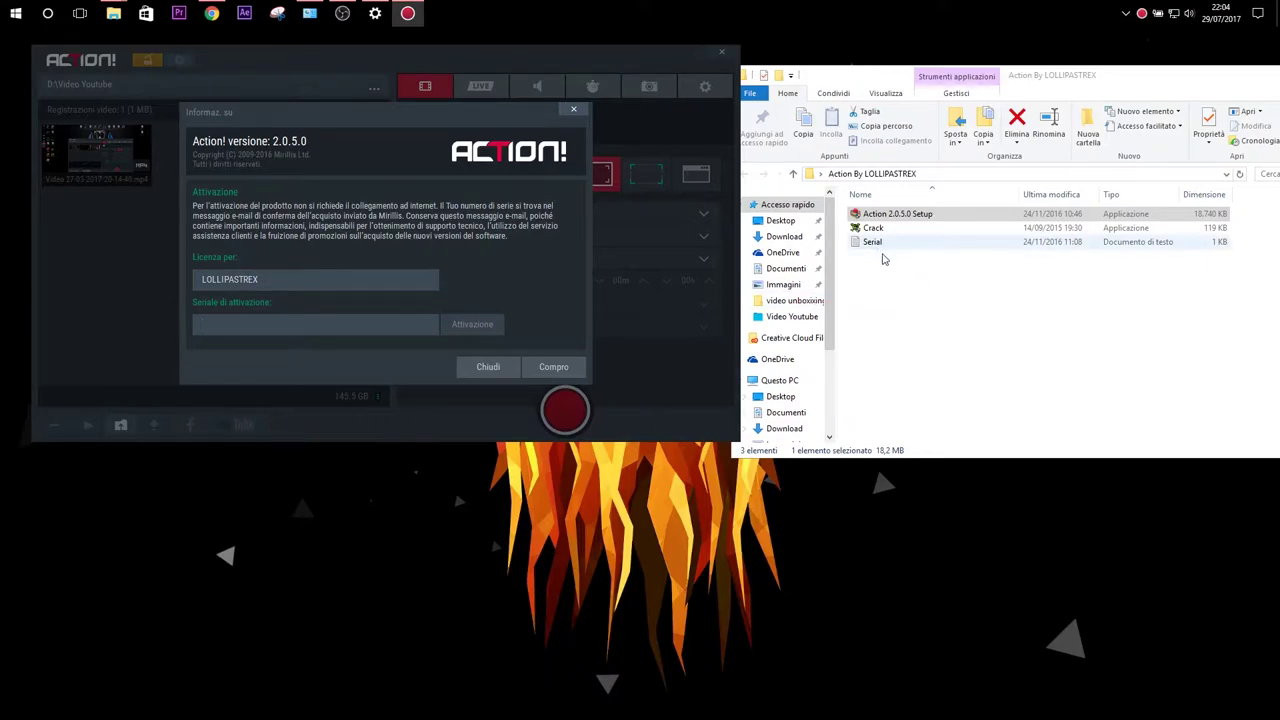
double_click(894, 243)
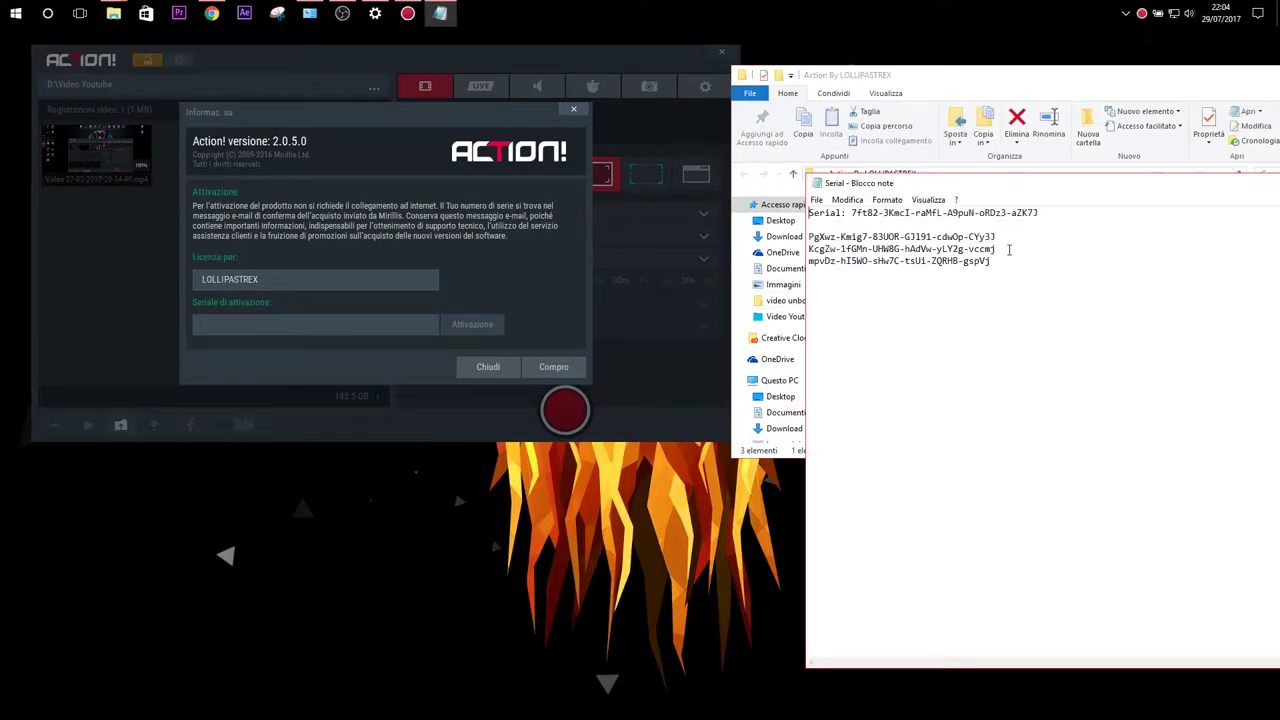
drag(924, 181, 780, 50)
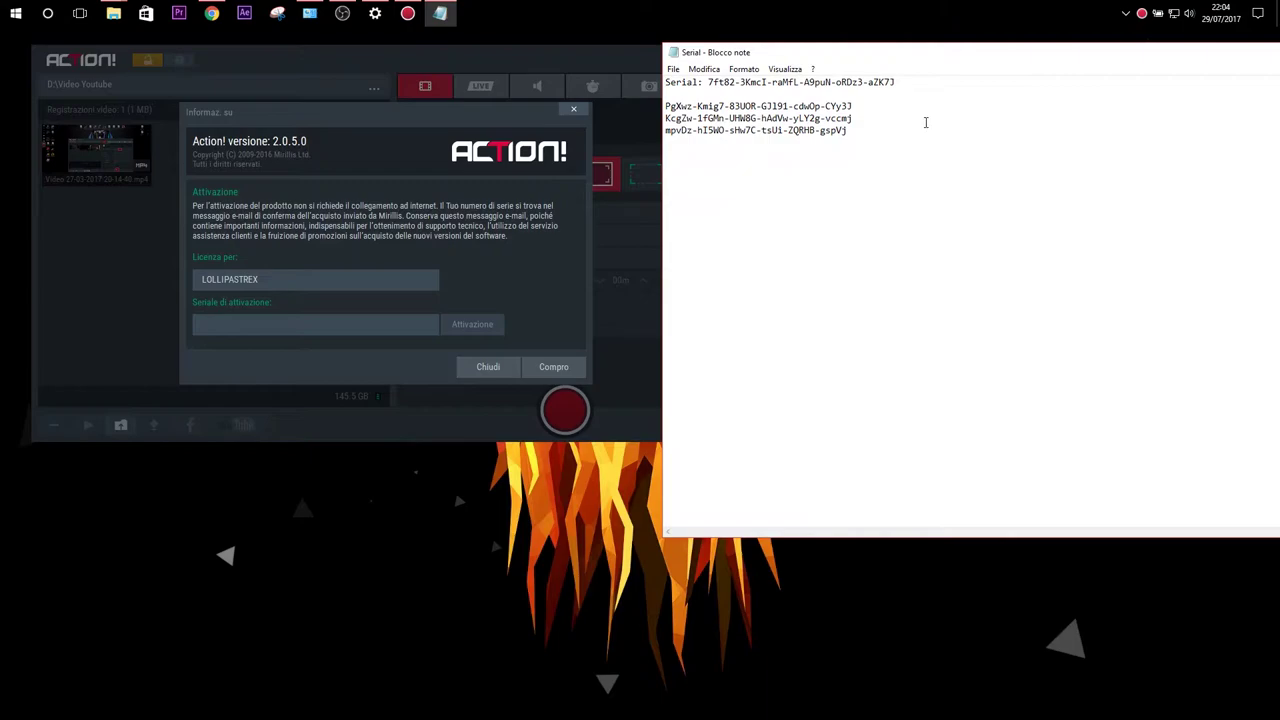
- Copy the serial key from the text file into the activation serial field, activate the product and close the licence information
double_click(870, 82)
key(ctrl+c)
click(315, 324)
key(ctrl+v)
click(472, 324)
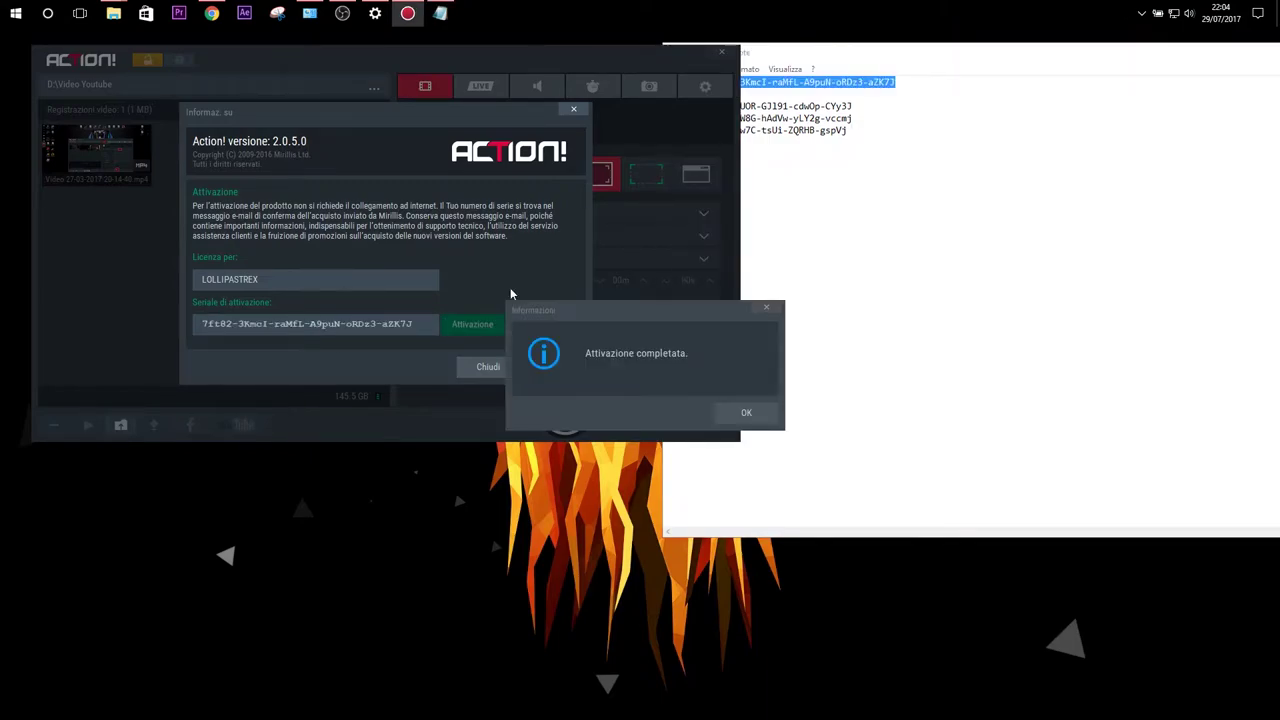
click(740, 412)
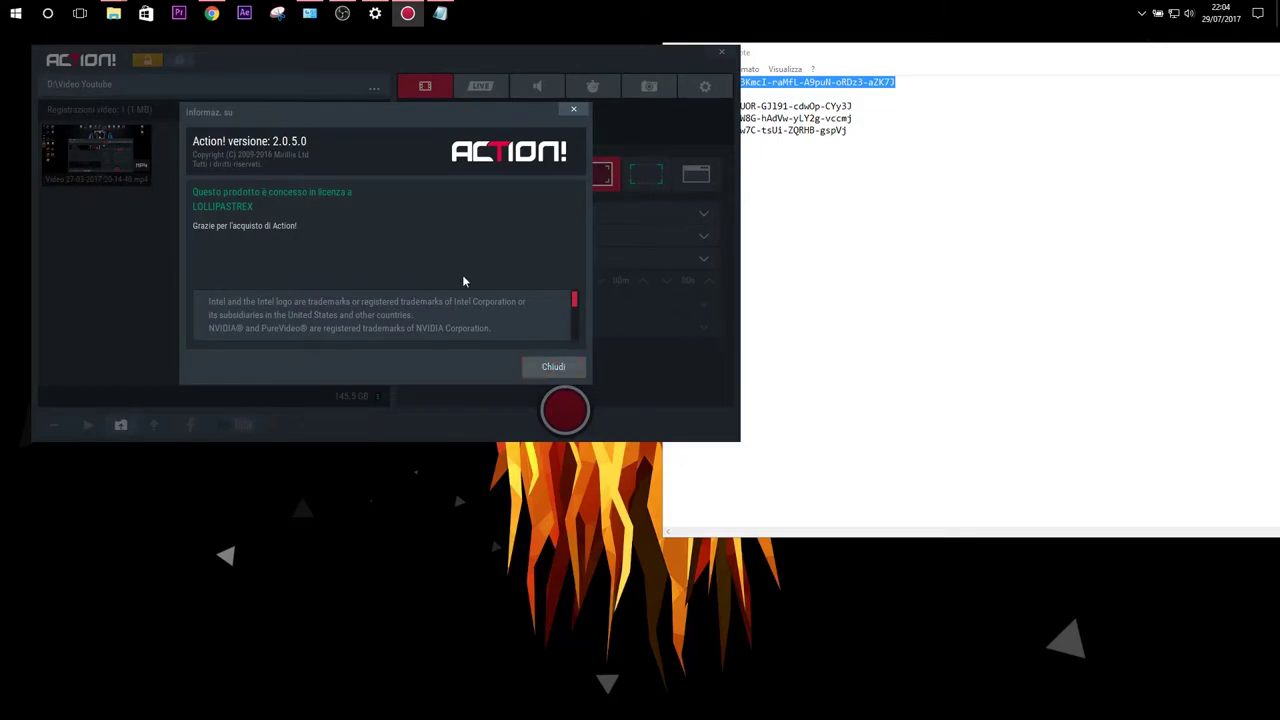
click(553, 367)
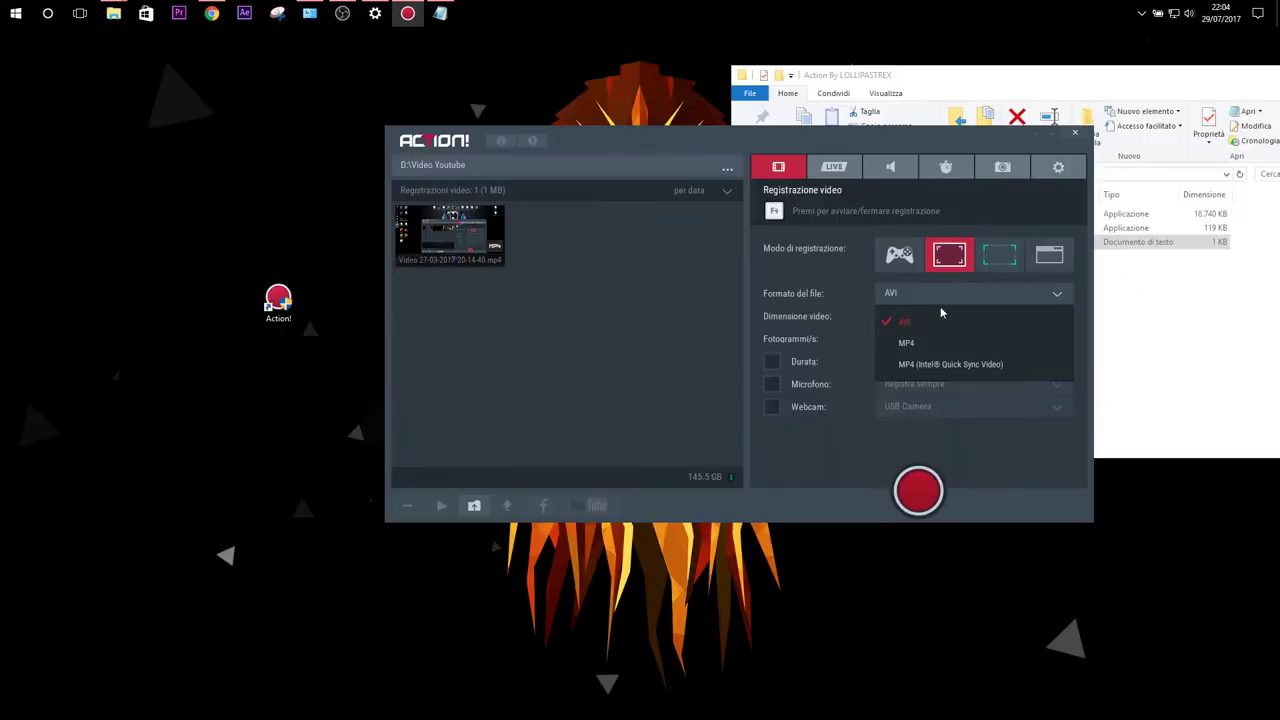
- Set the recording file format to MP4 after trying MP4 (Intel® Quick Sync Video)
click(953, 365)
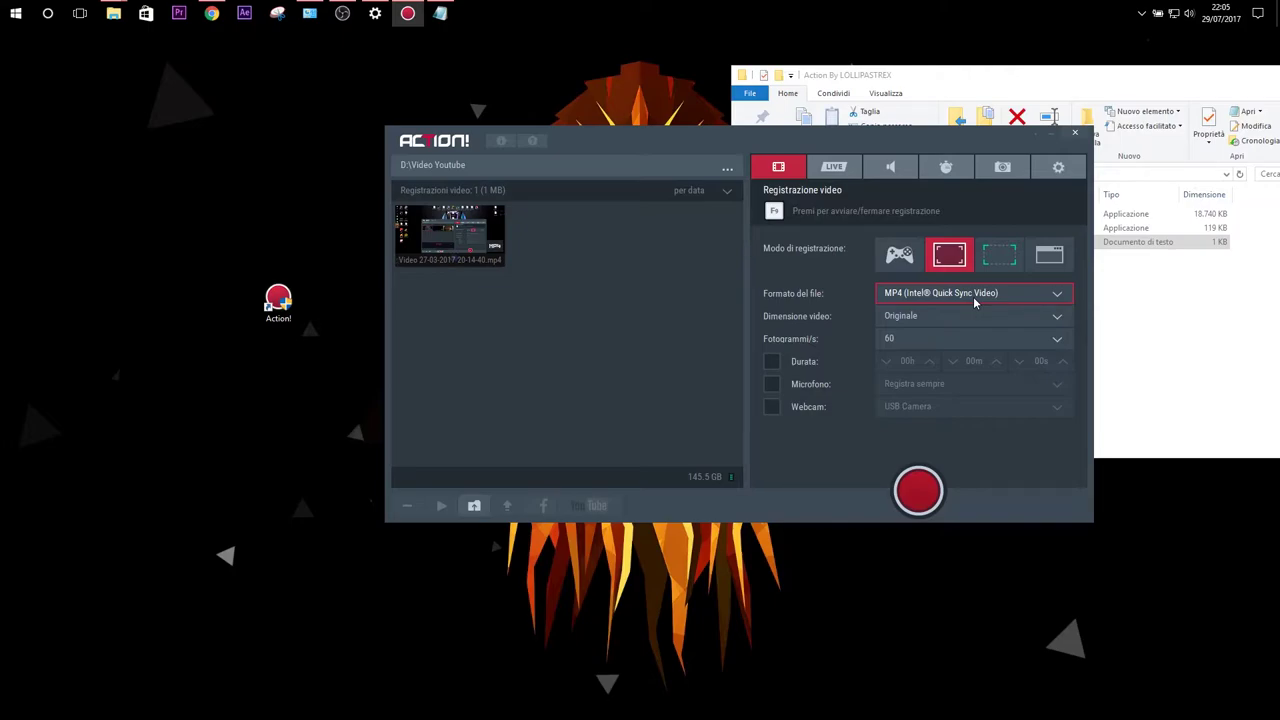
click(946, 296)
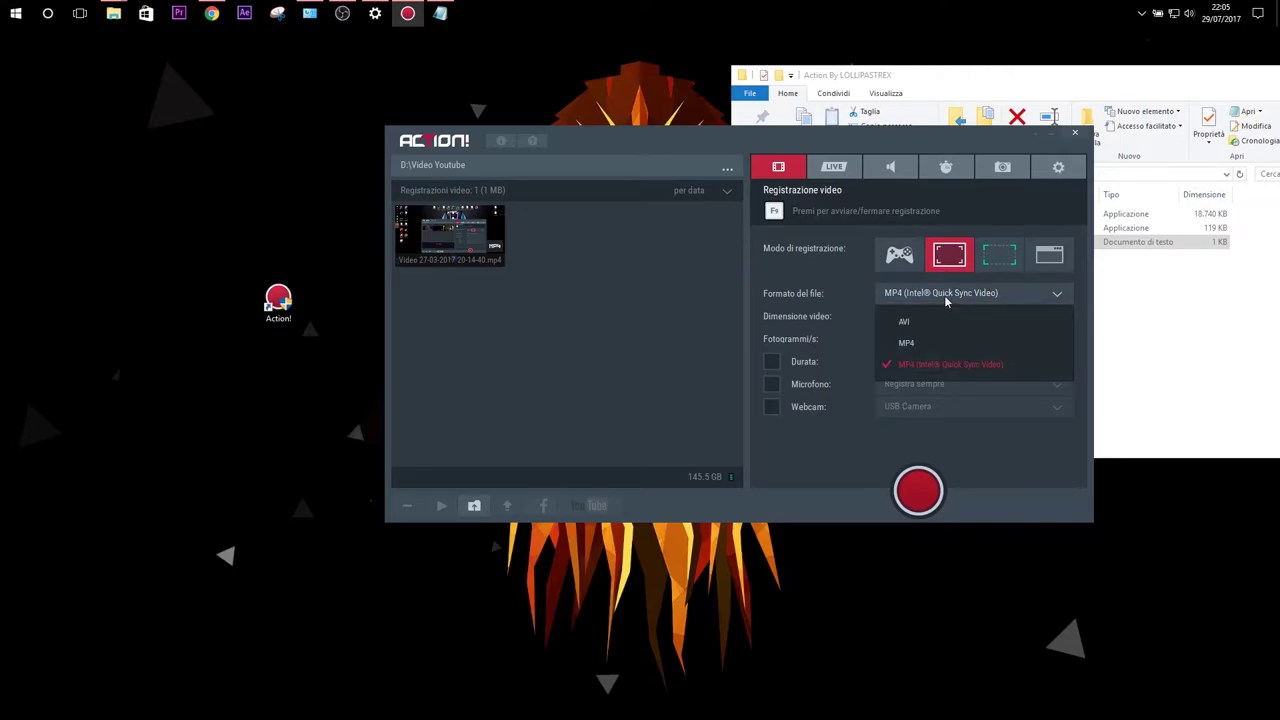
click(931, 342)
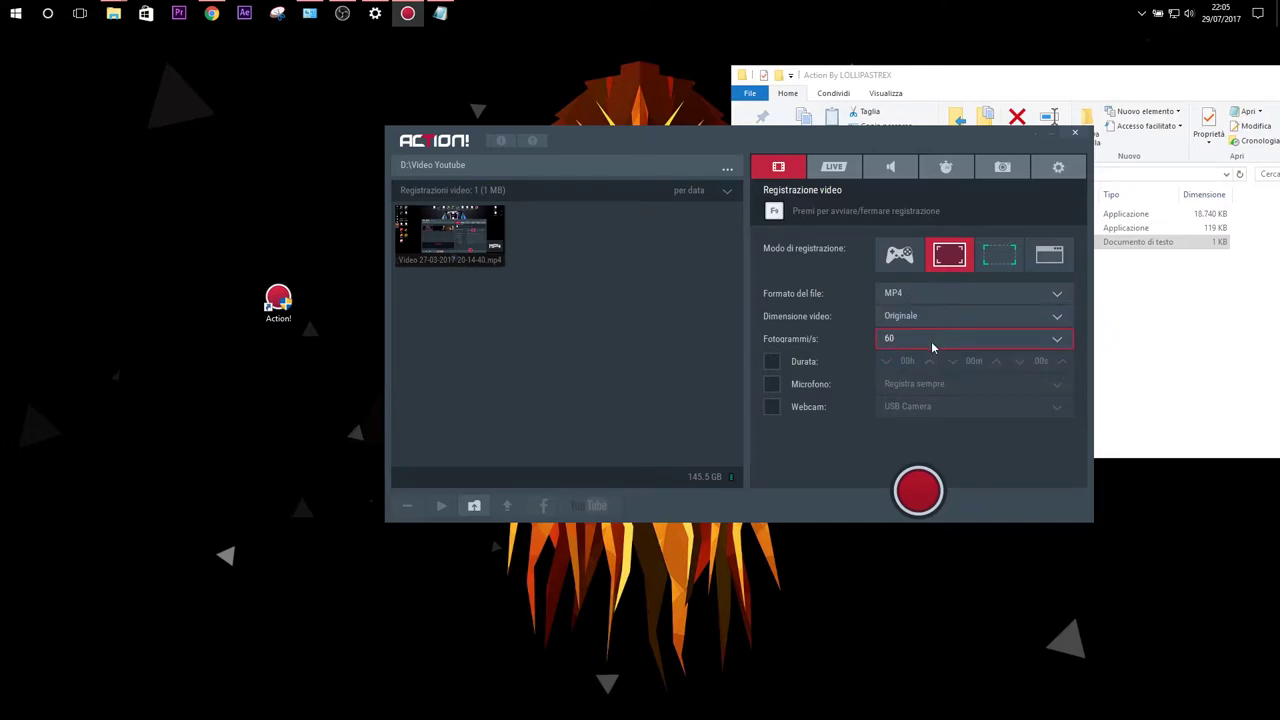
- Set the recording's video size to 1080p after trying 720p
scroll(950, 315, down, 1)
click(895, 318)
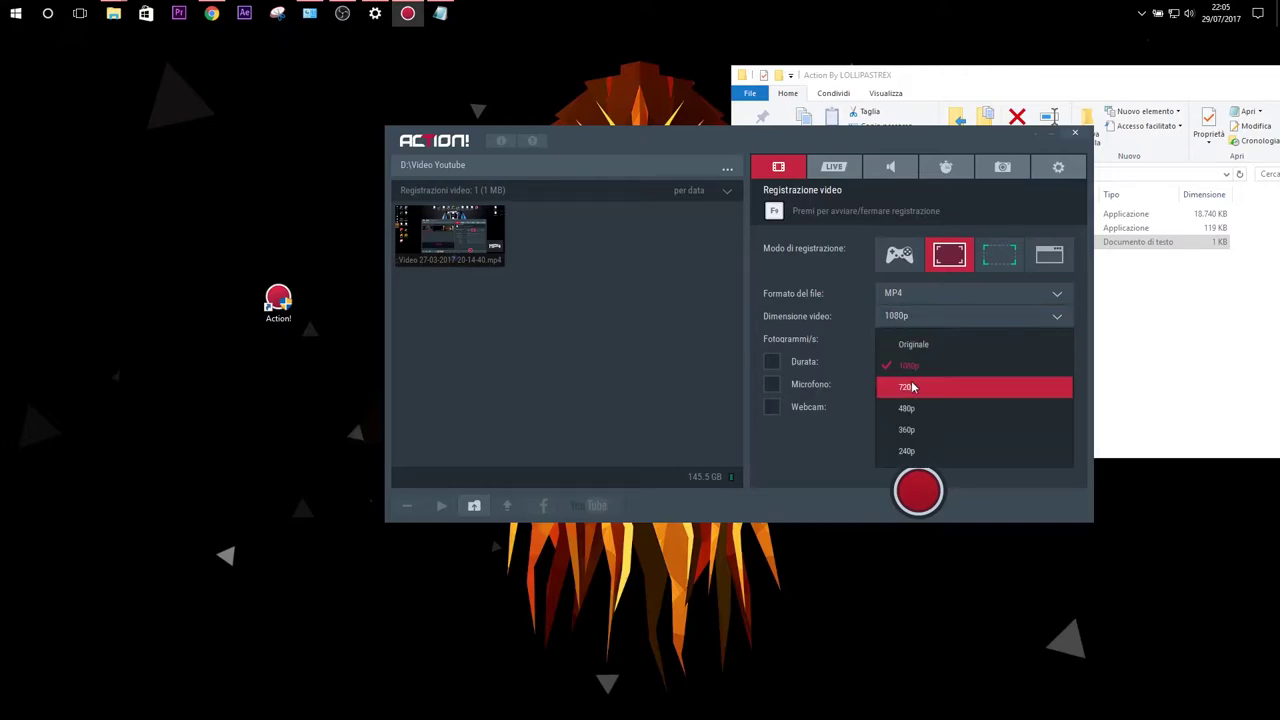
click(914, 387)
click(913, 319)
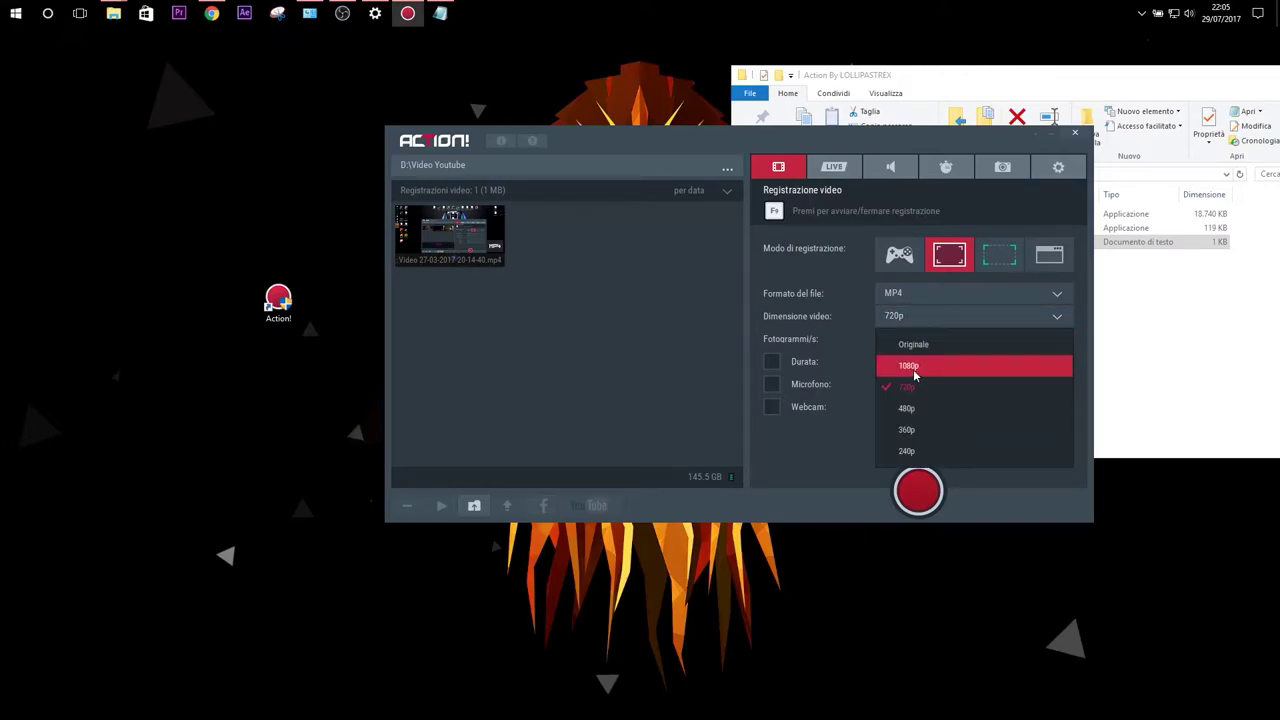
click(914, 370)
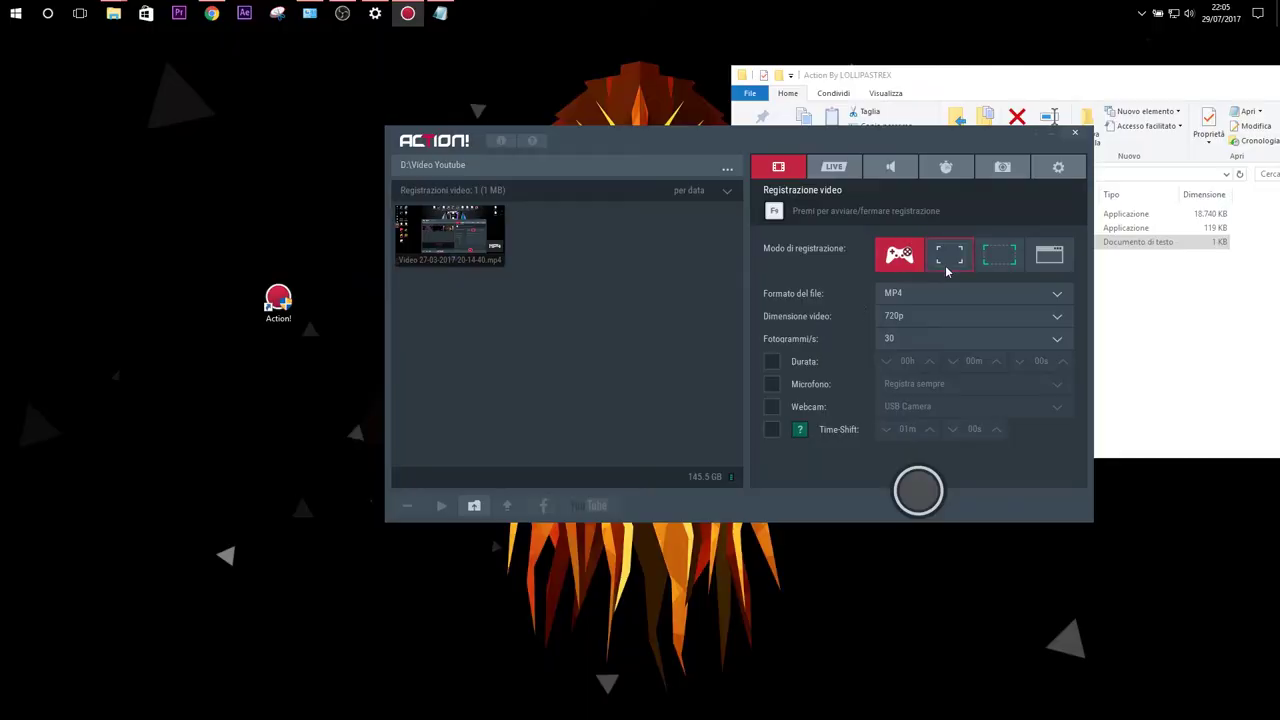
- Enable microphone recording and set its mode to "Registra a tasto premuto (on/off)"
click(772, 385)
click(960, 384)
click(965, 452)
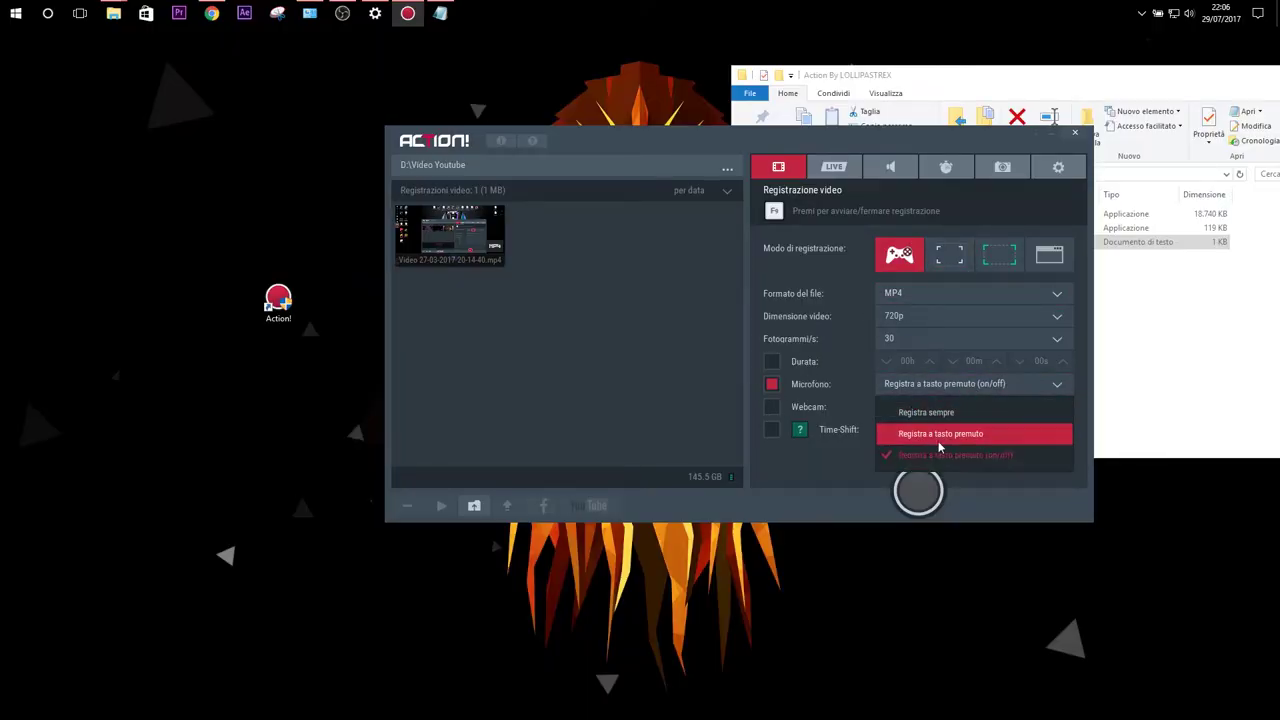
- Disable microphone recording and switch webcam recording on and off again
click(772, 384)
click(772, 407)
click(772, 407)
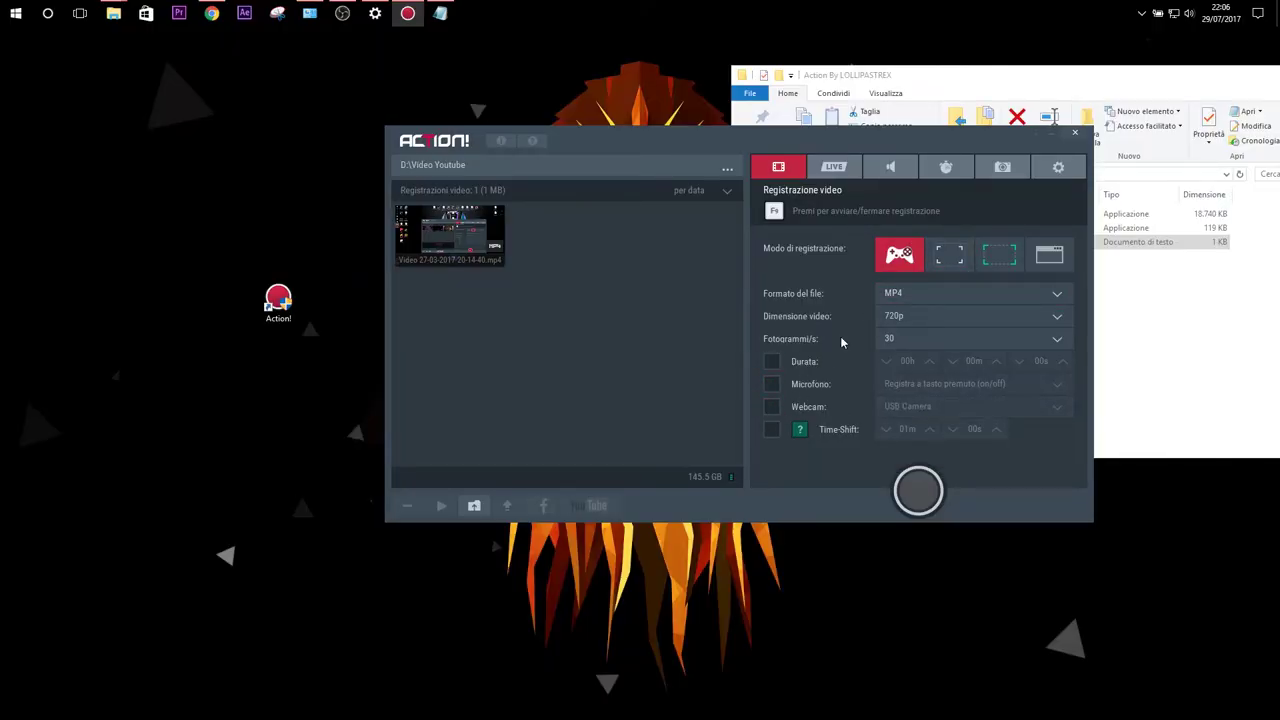
- Enable Time-Shift recording and look up information about it in the Chrome browser
click(772, 429)
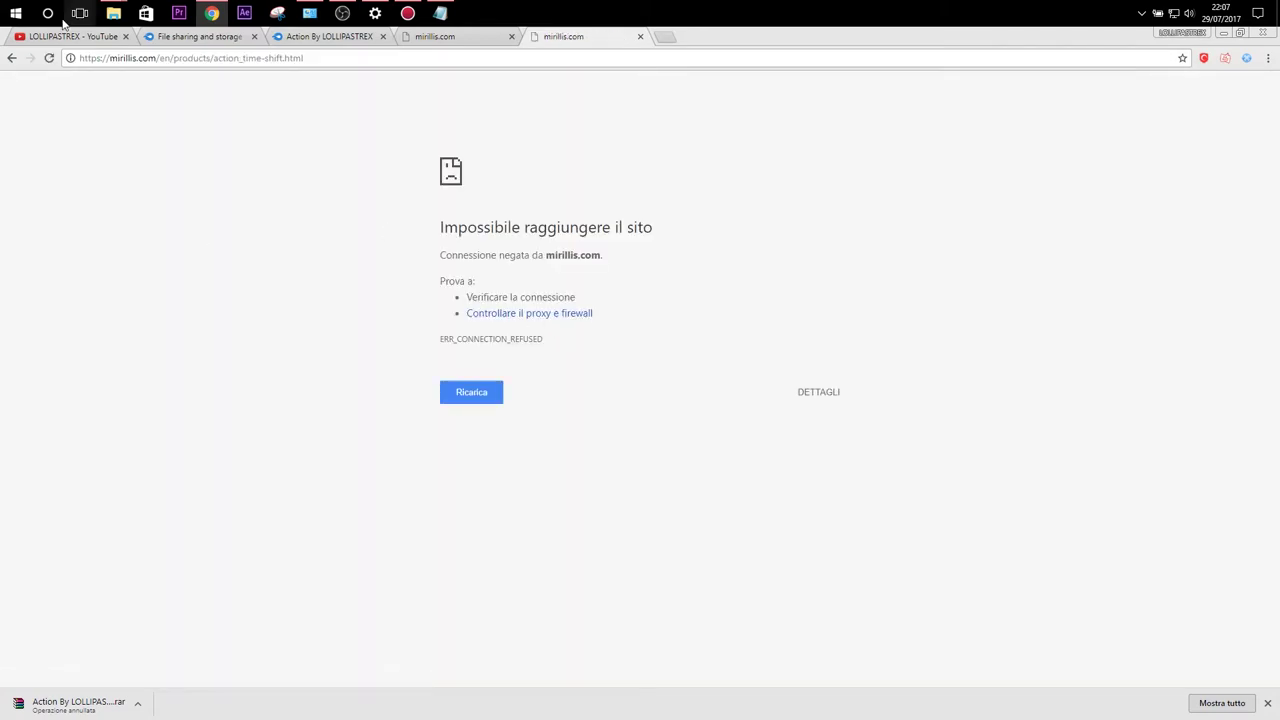
click(170, 60)
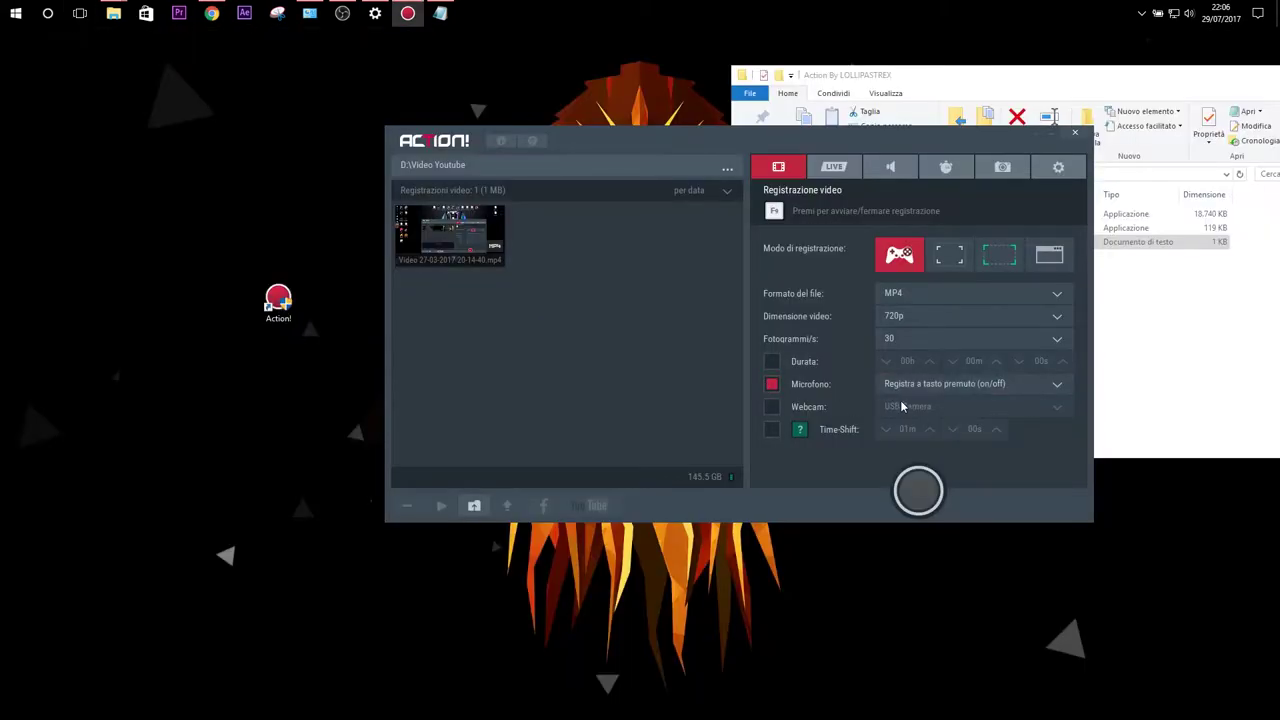
- Review the available microphone recording modes and turn microphone recording off
click(905, 390)
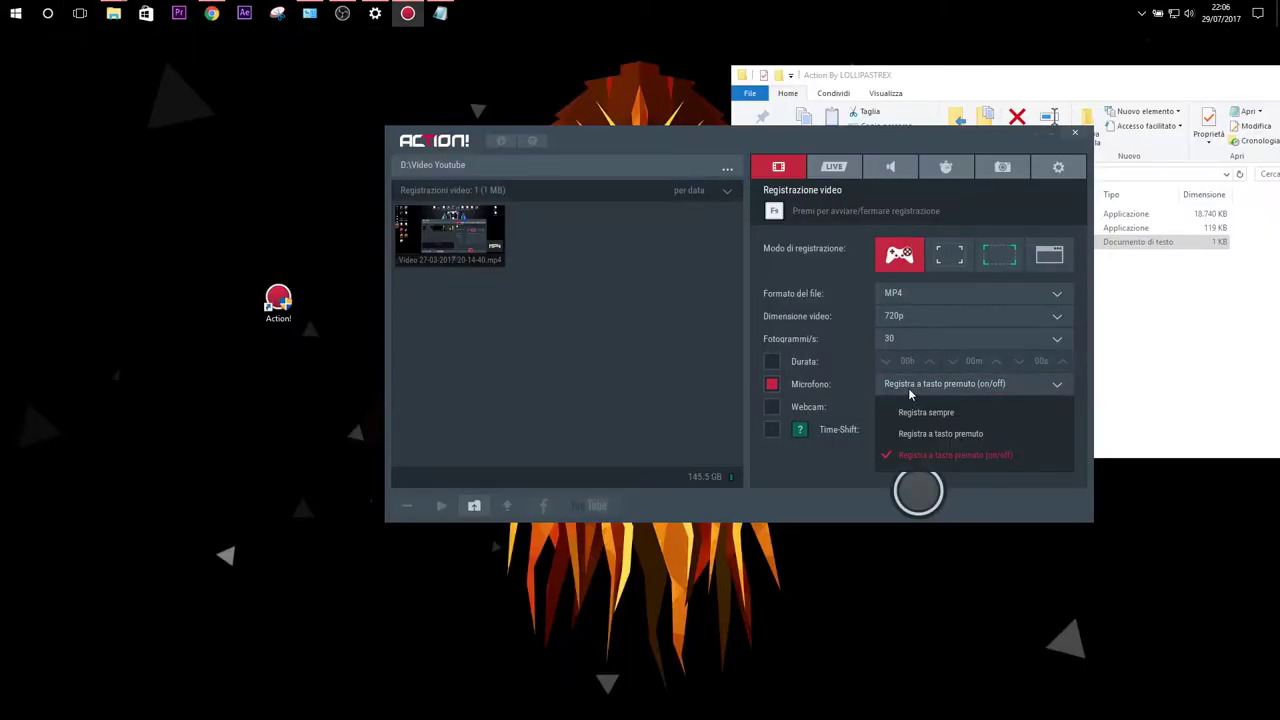
click(909, 390)
click(772, 384)
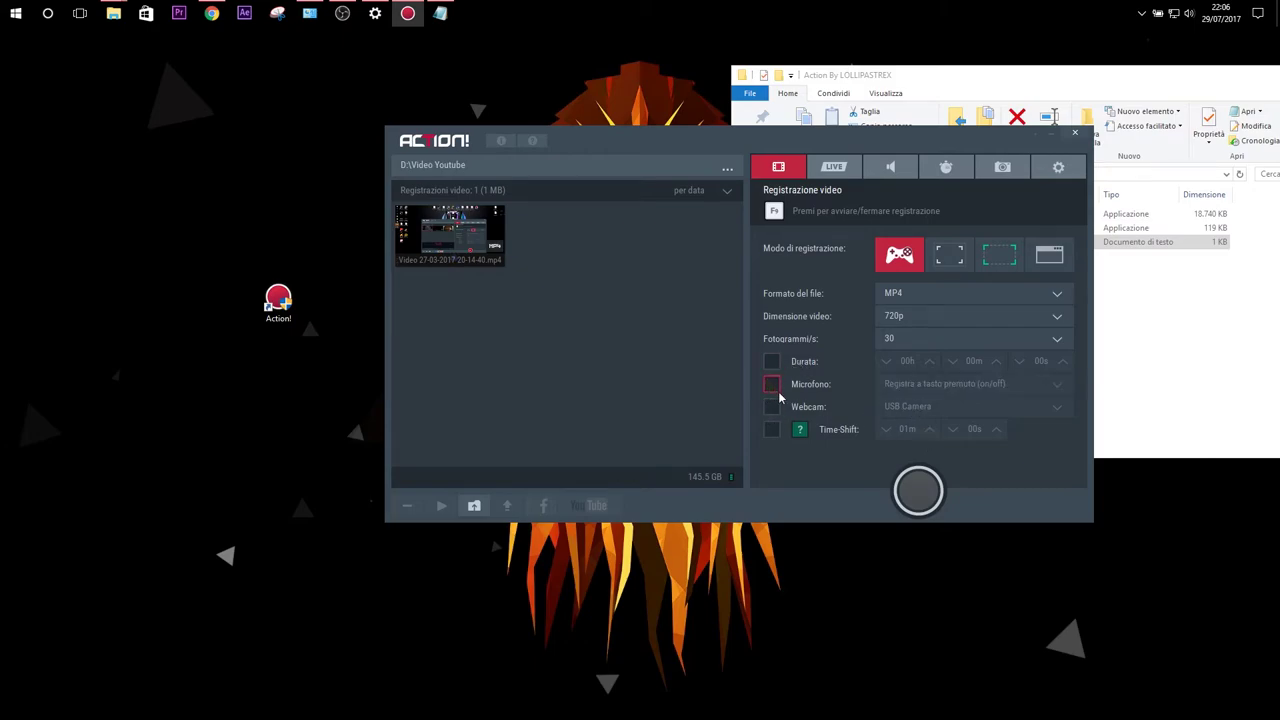
- Enable webcam recording, check the available camera devices and turn the webcam off again
click(771, 407)
click(914, 408)
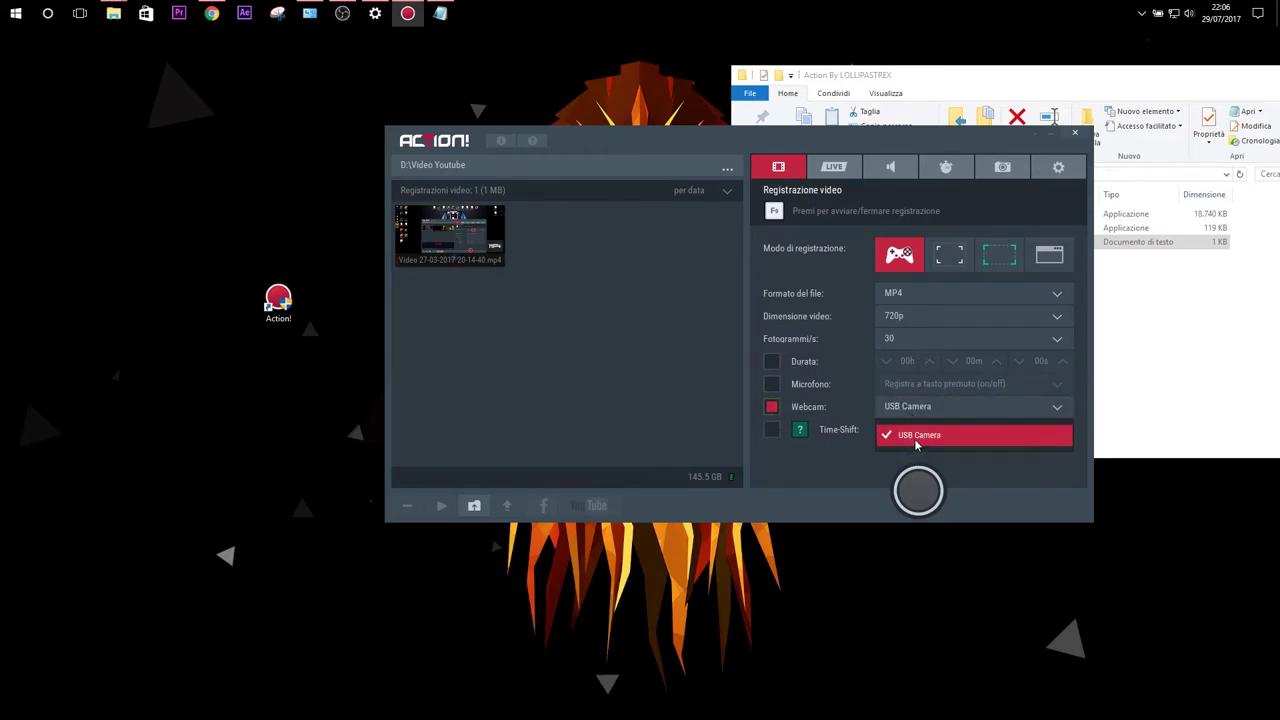
click(772, 412)
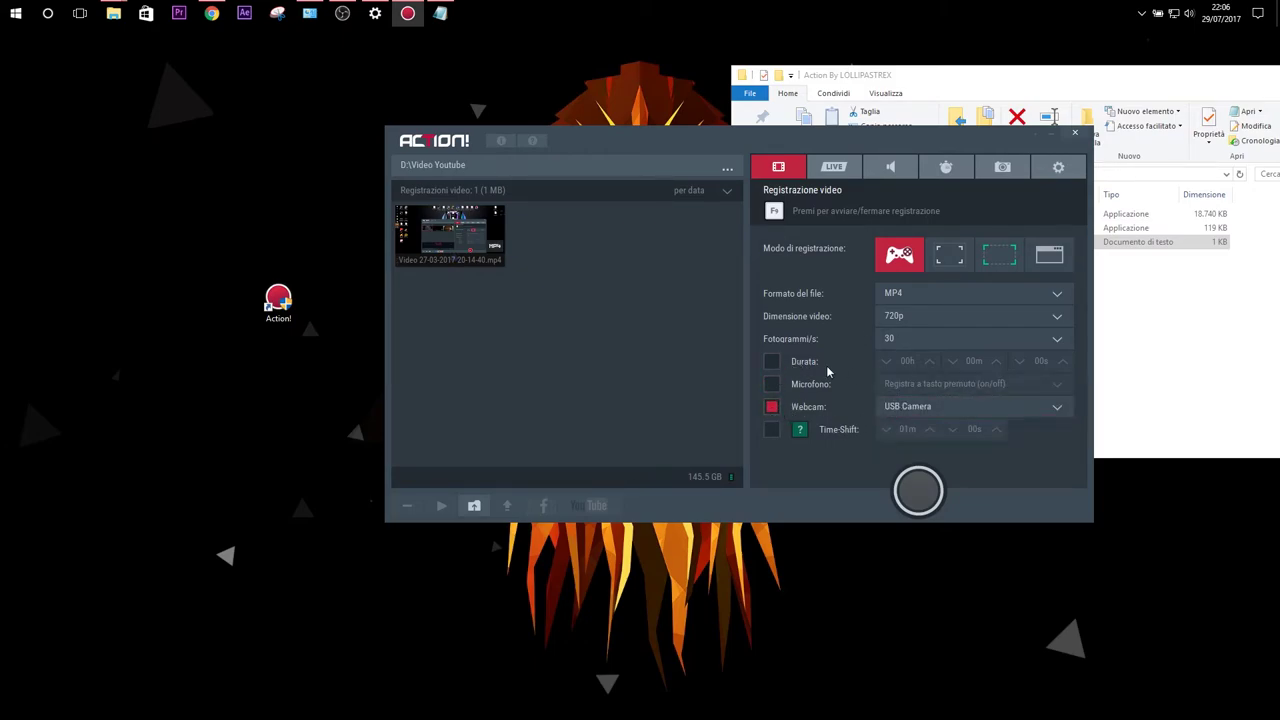
click(773, 408)
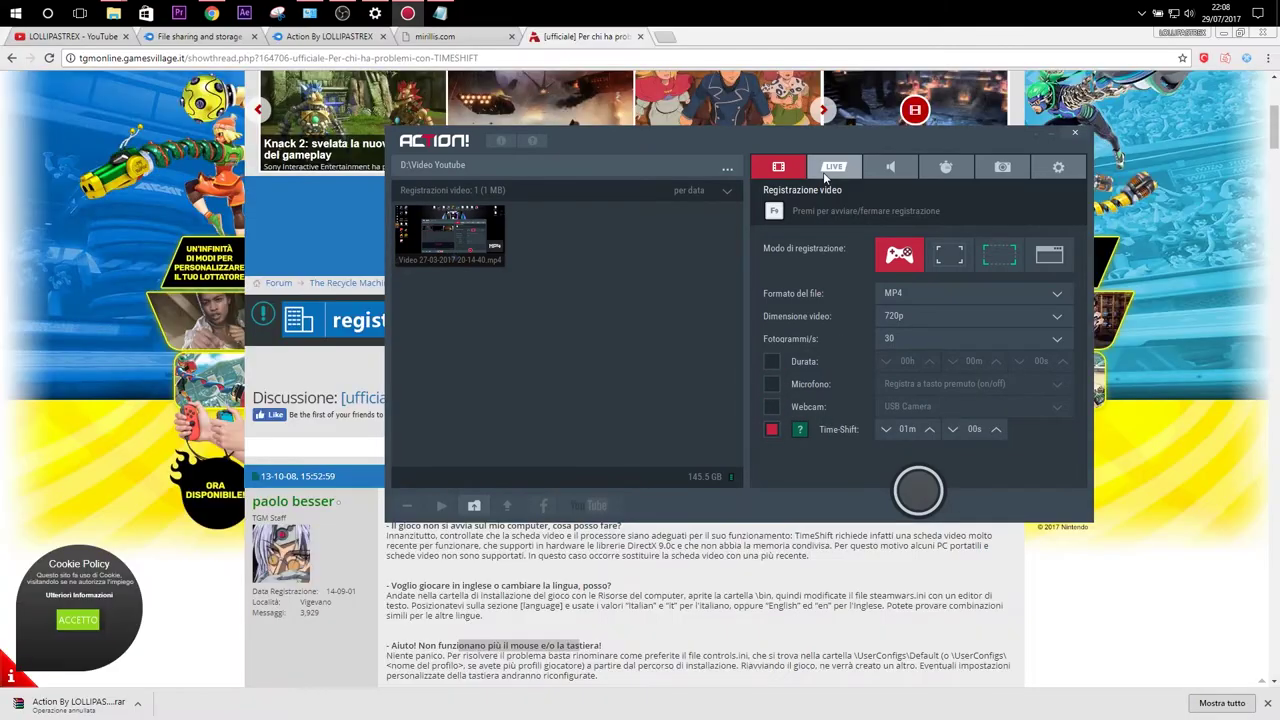
- Configure live streaming with YouTube as the service, 720p video size and 30 frames per second
click(826, 172)
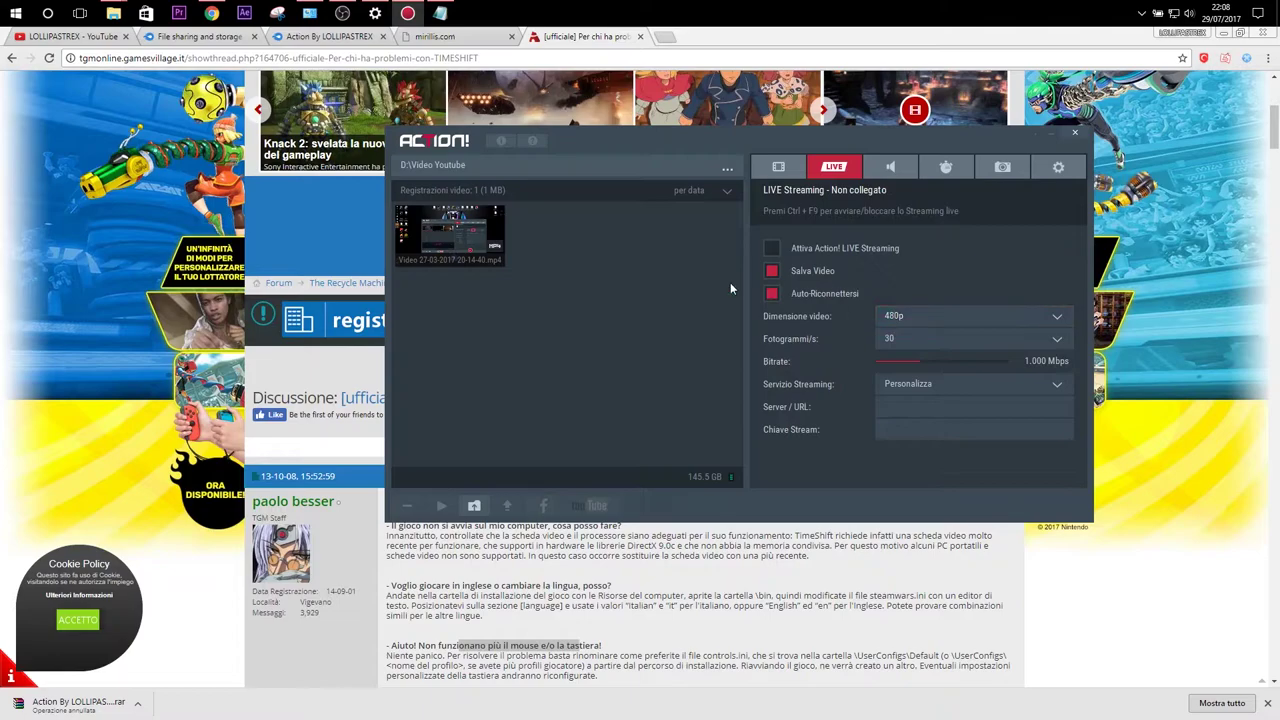
click(929, 408)
click(886, 318)
click(899, 386)
click(932, 338)
click(921, 340)
click(902, 384)
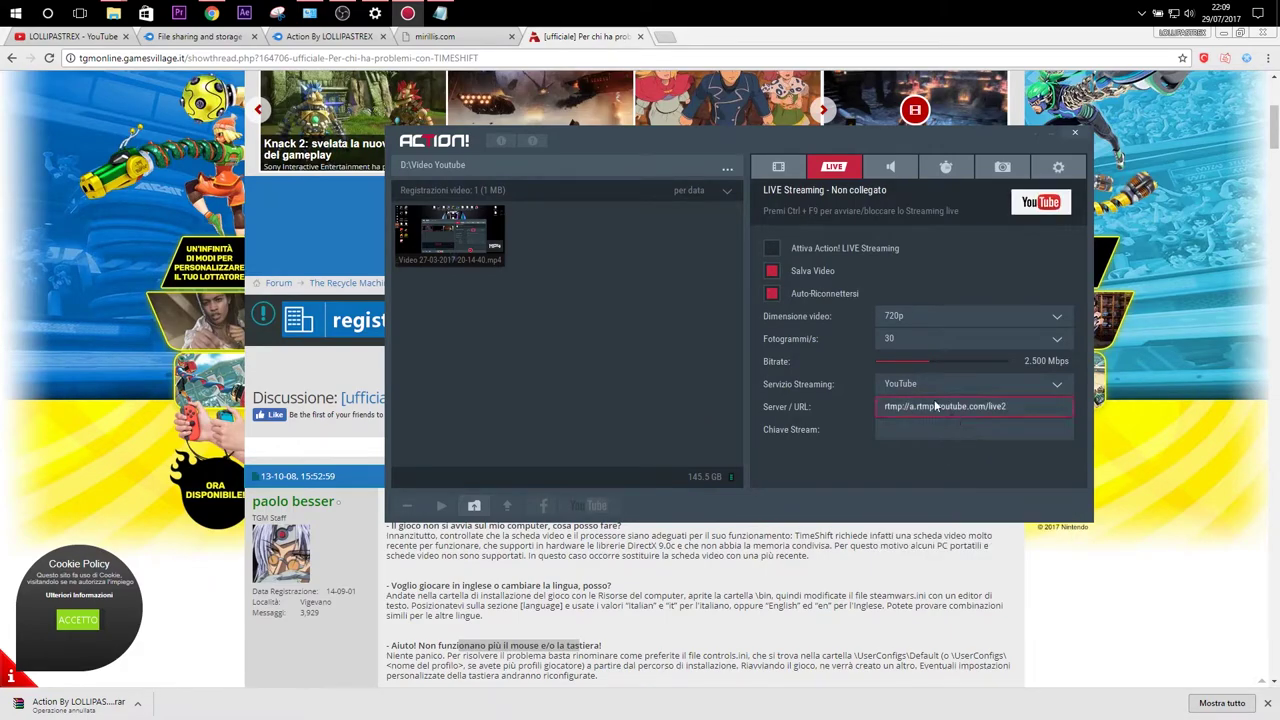
click(774, 295)
- Set the output format of audio recordings to WAV
click(890, 166)
click(893, 250)
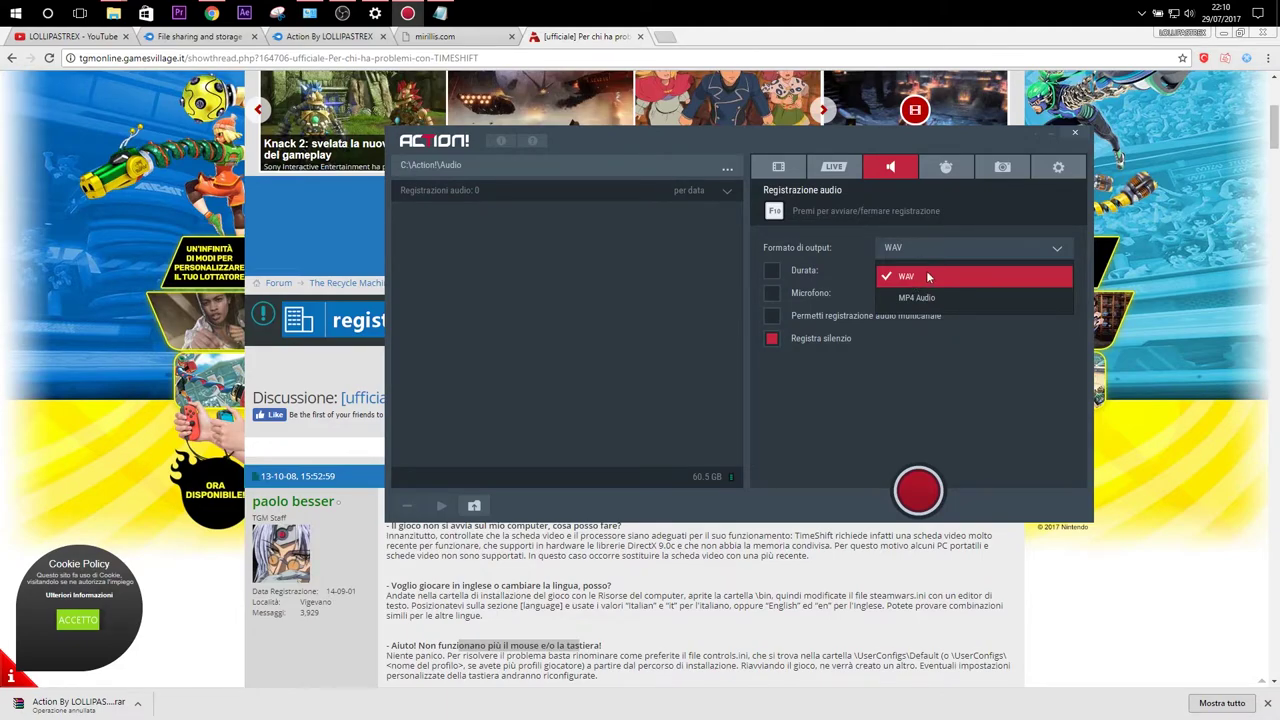
click(908, 276)
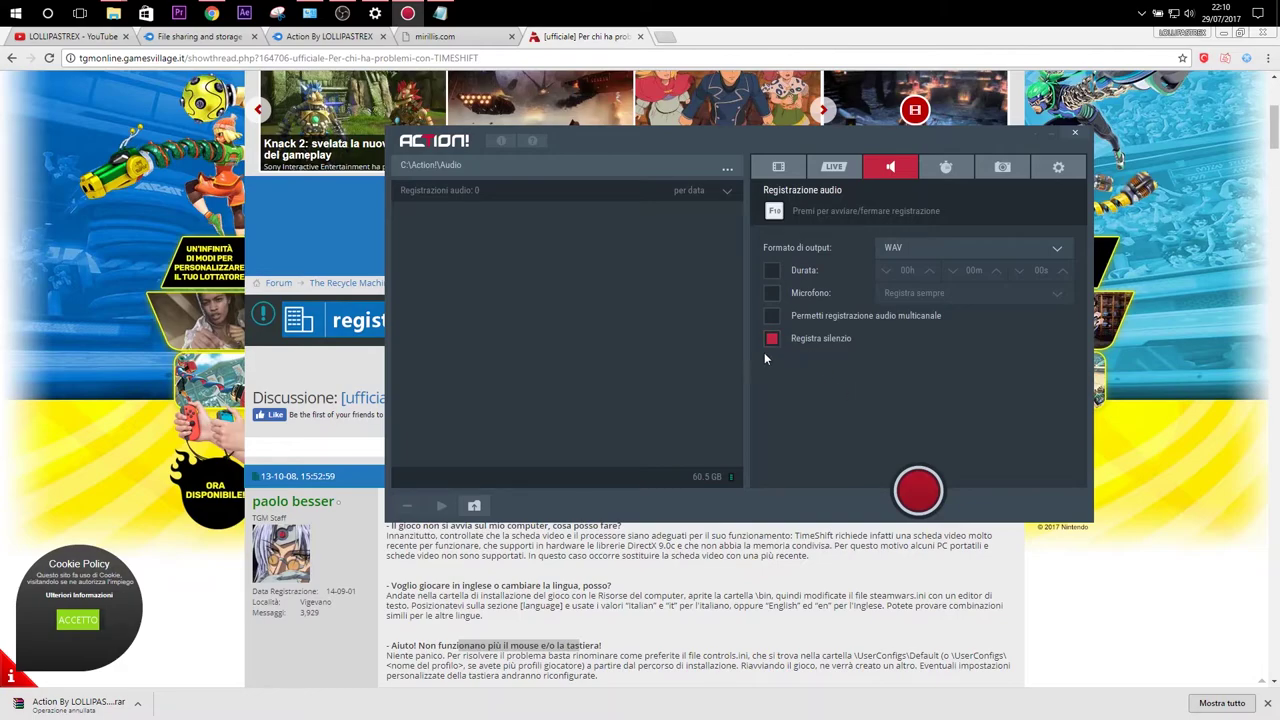
- Check the file format options for screenshot captures
key(F12)
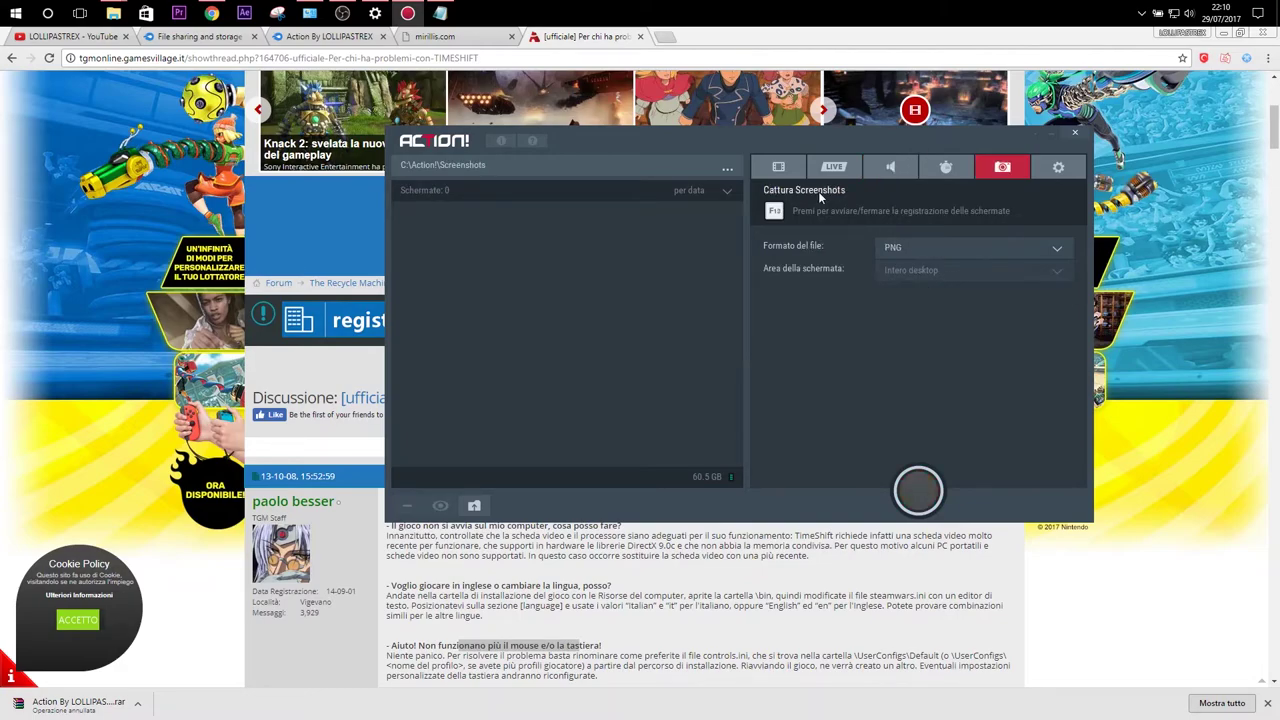
click(912, 251)
click(912, 251)
- Review the hotkey, export and HUD settings of the recorder
click(1056, 164)
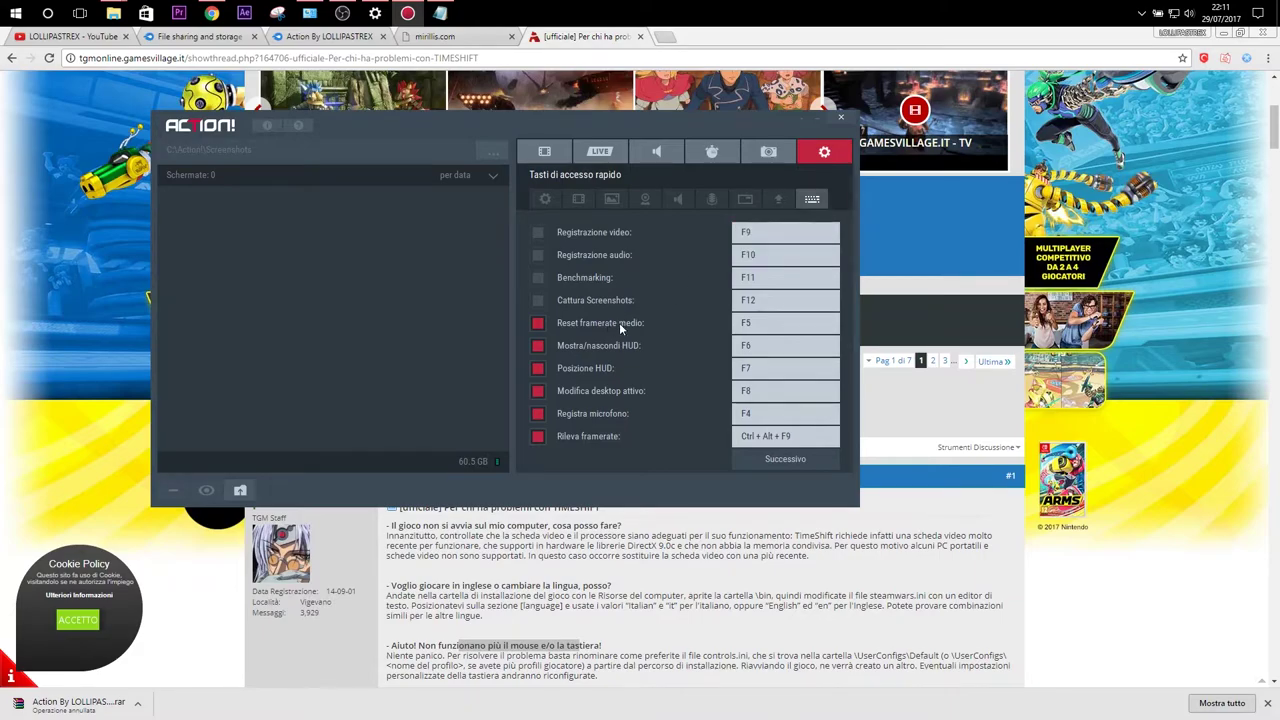
click(775, 200)
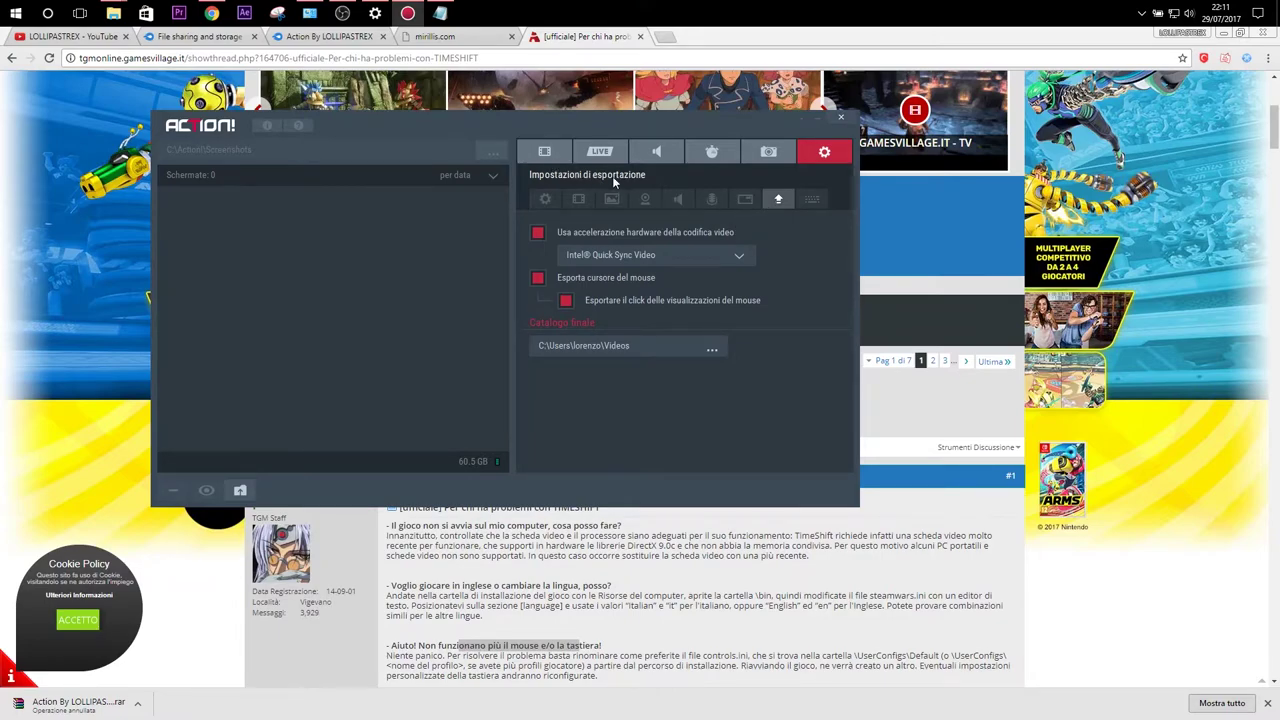
click(745, 199)
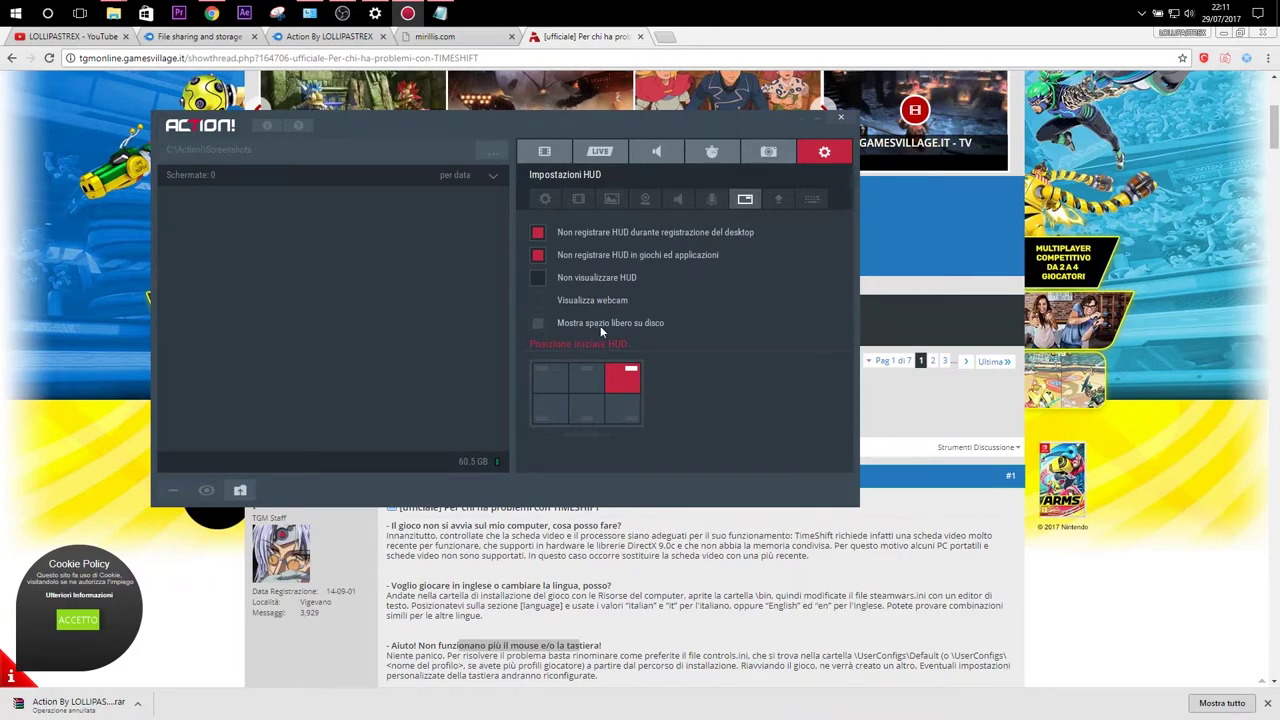
- Set the microphone's audio device to "Microfono (2- USB PnP Audio Device(EEPROM))"
click(711, 198)
click(740, 232)
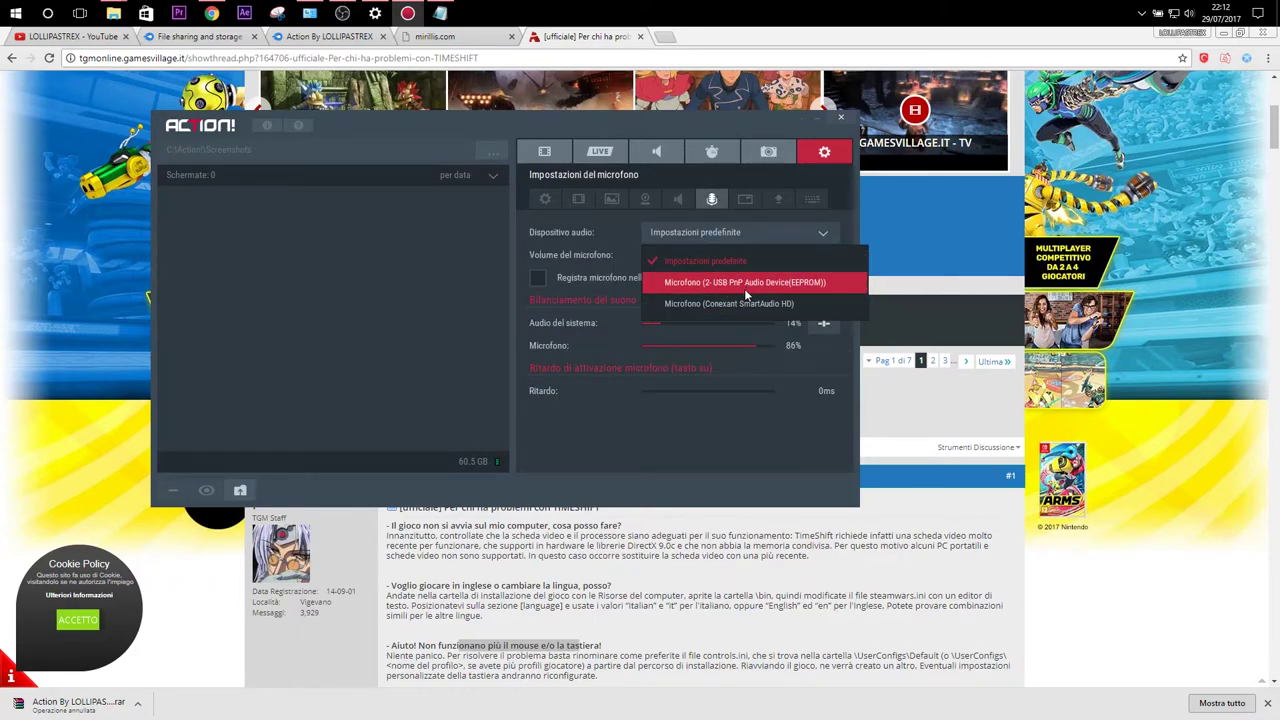
click(744, 282)
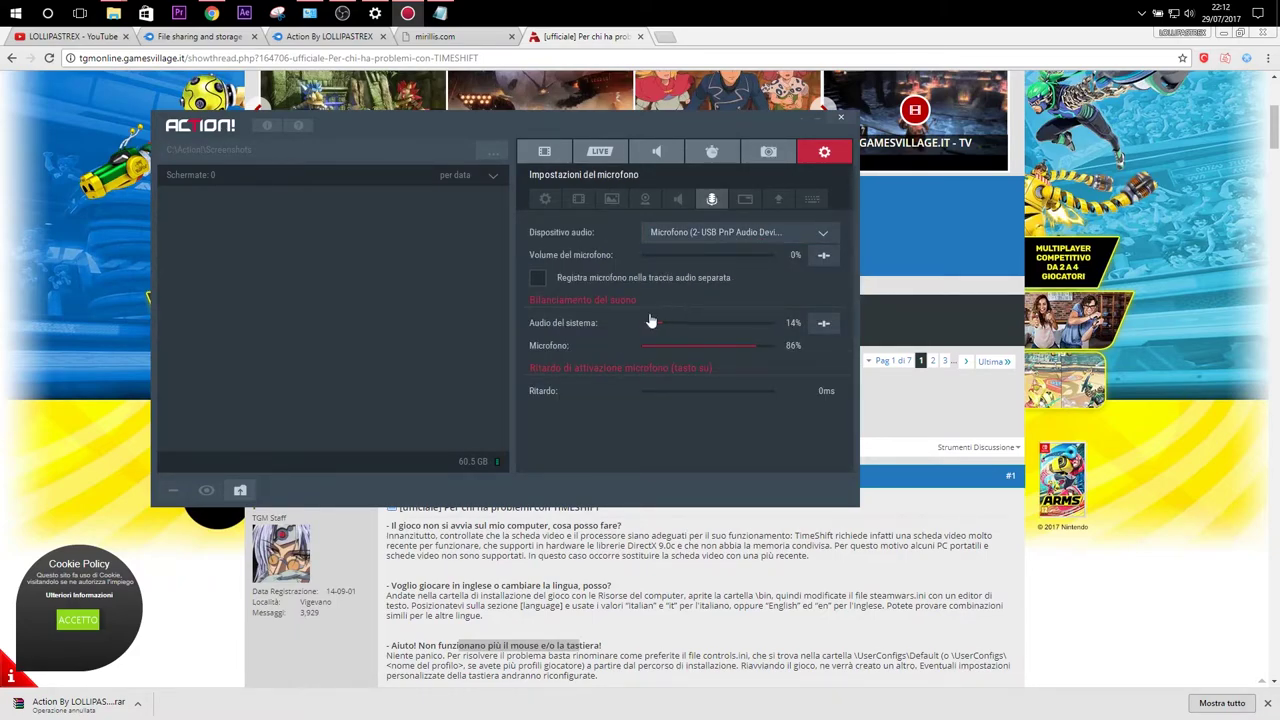
- Review the video quality options in the video recording settings and minimize the recorder window
click(578, 198)
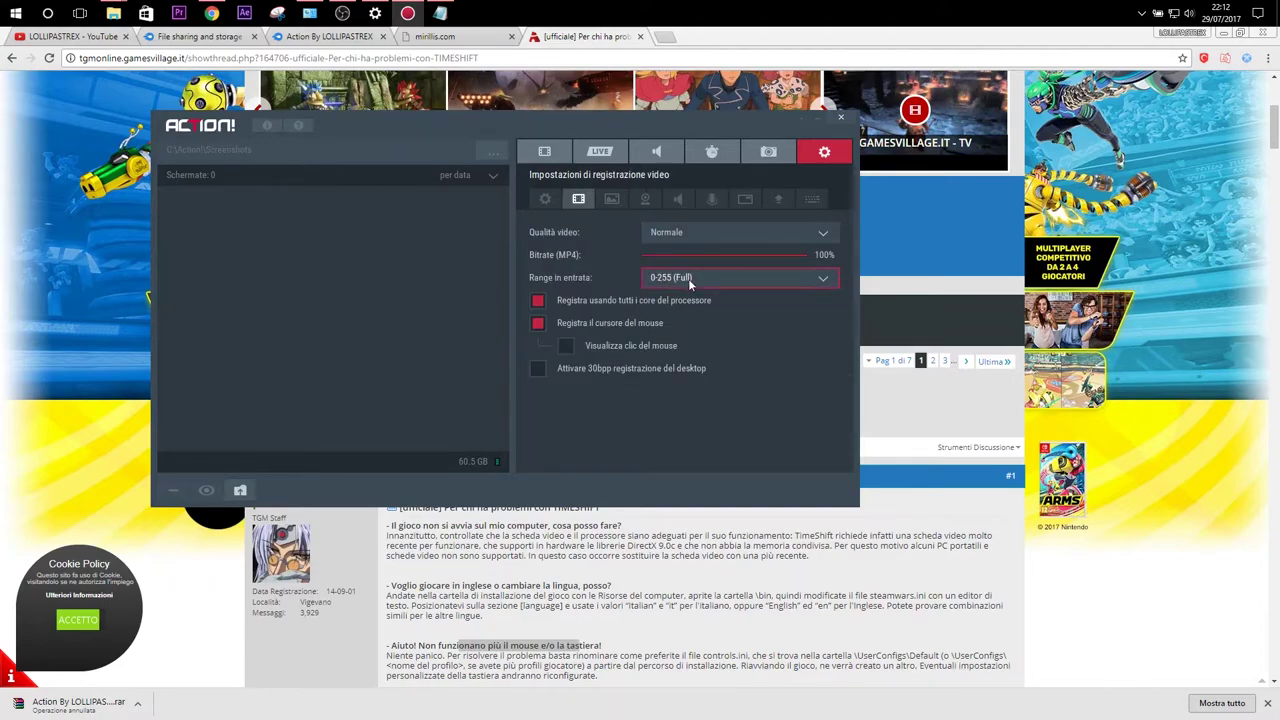
click(683, 232)
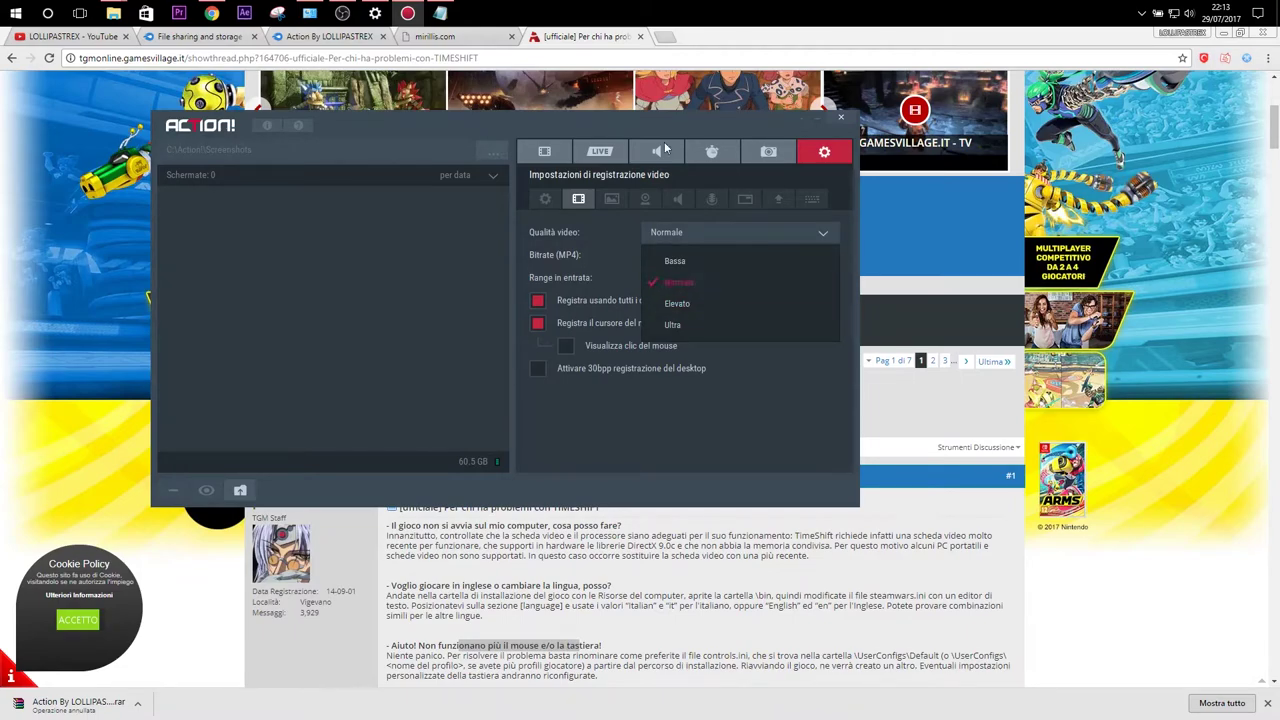
click(681, 231)
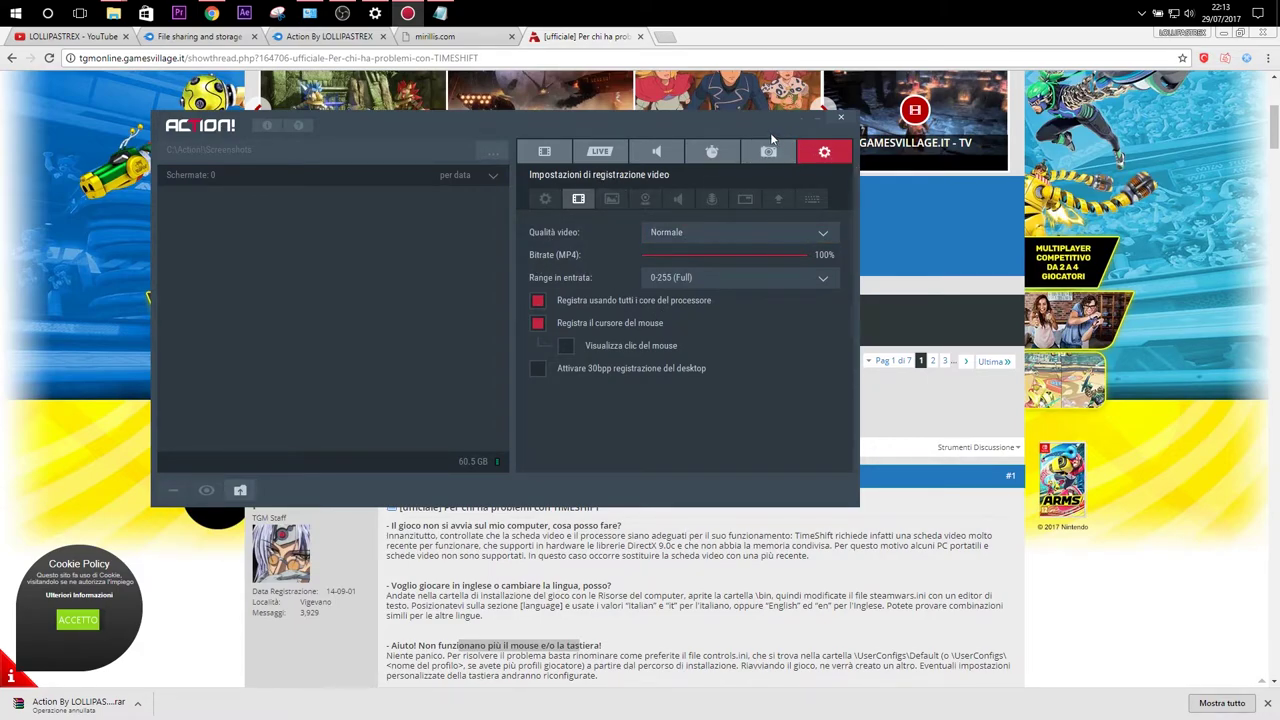
click(808, 118)
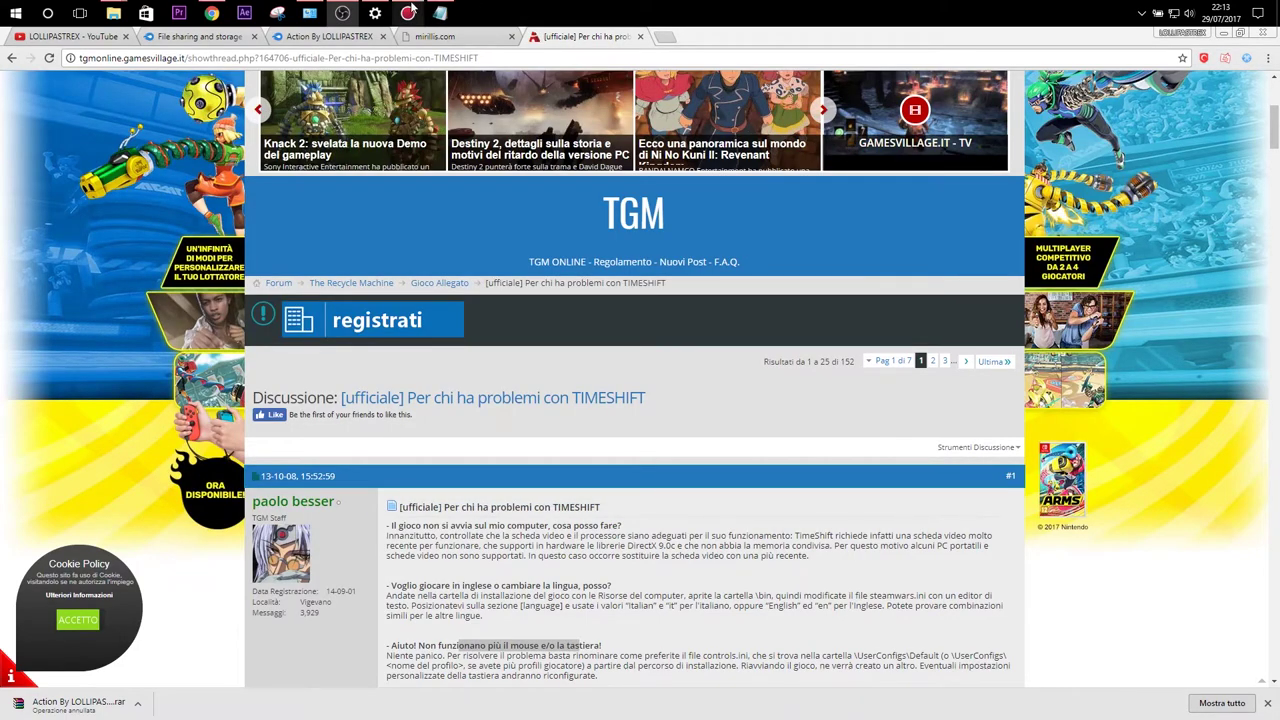
- Switch to Audacity and choose the USB PnP microphone as the recording device
mouse_move(448, 22)
click(342, 12)
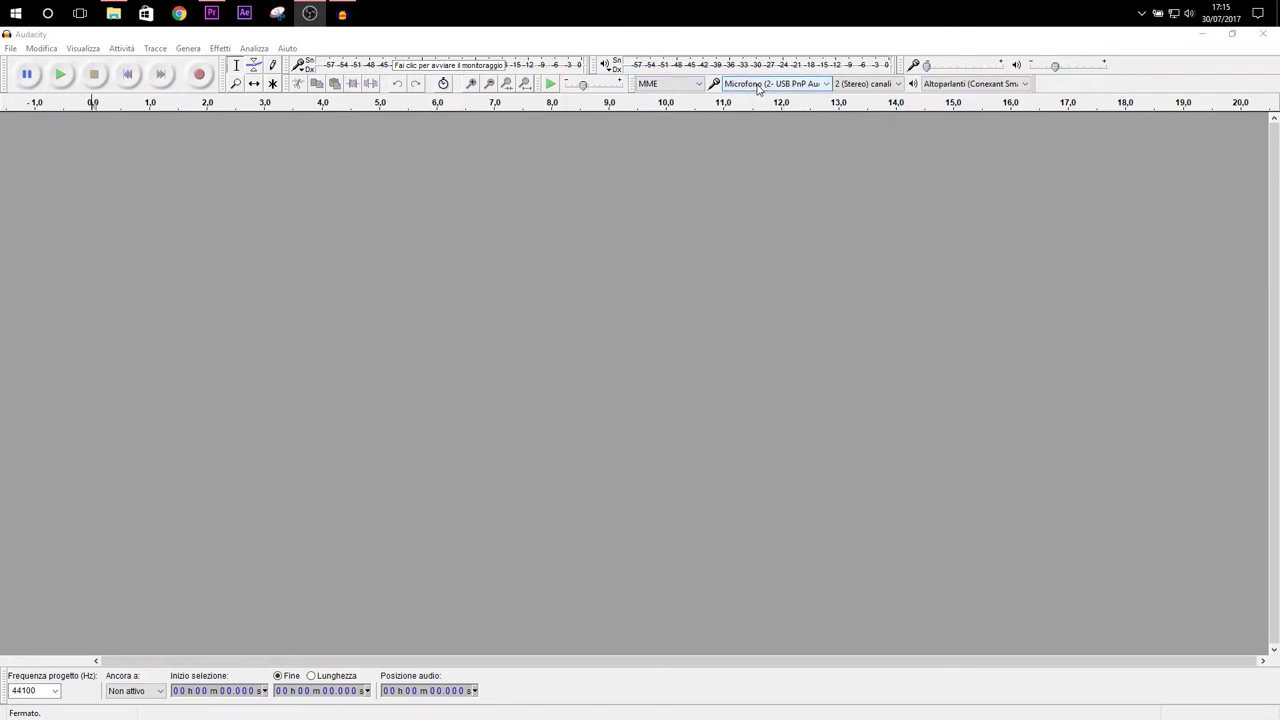
click(758, 84)
click(723, 133)
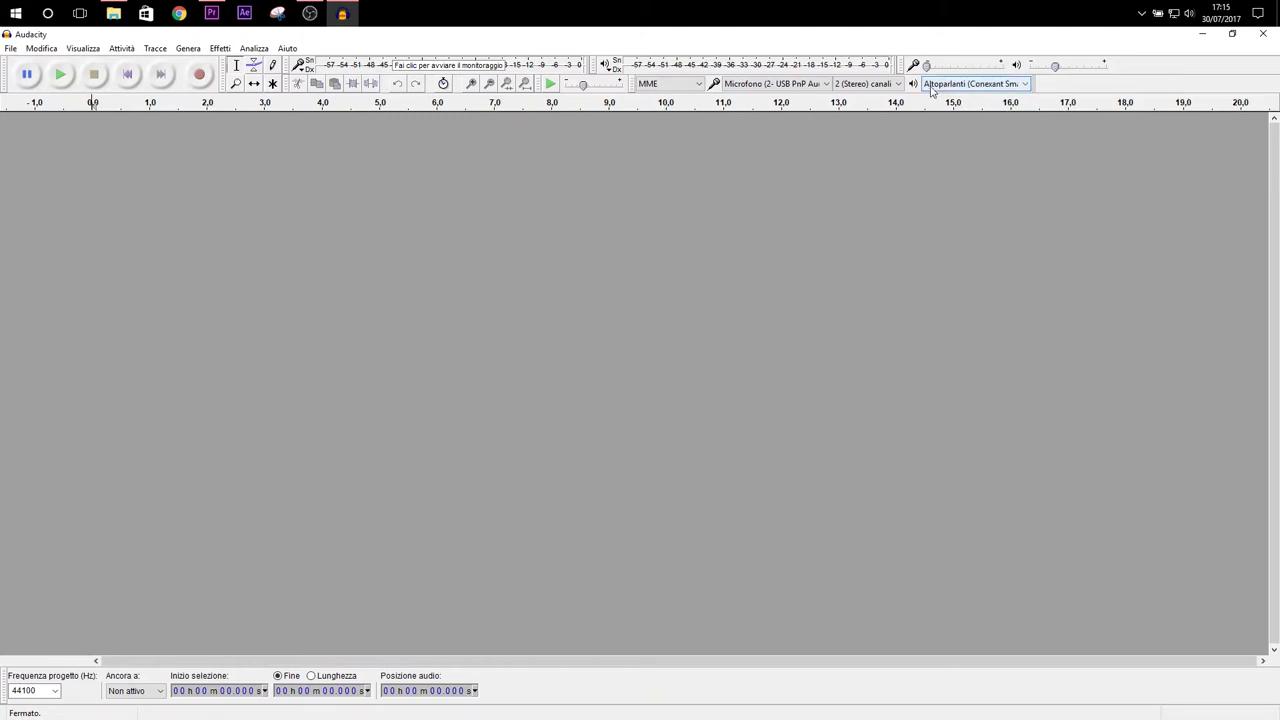
- Set the recording channels to 2 (Stereo) and the playback device to Altoparlanti (Conexant SmartAudio)
click(866, 84)
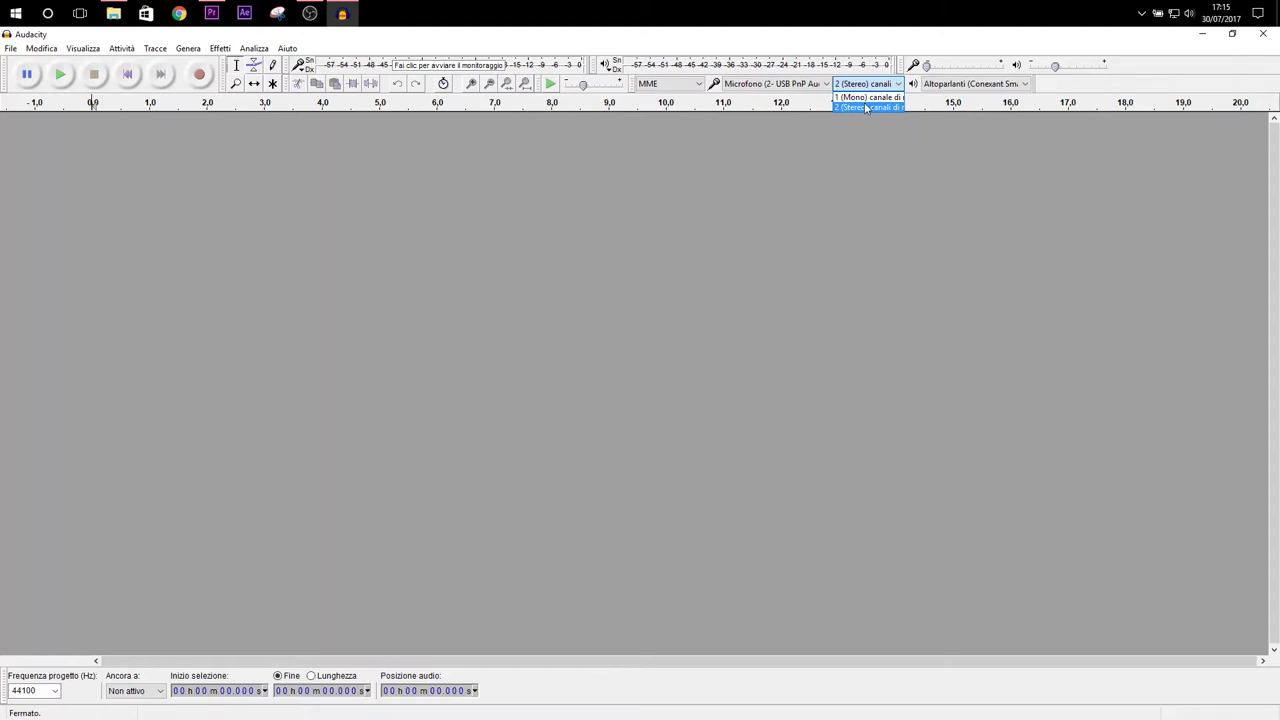
click(868, 107)
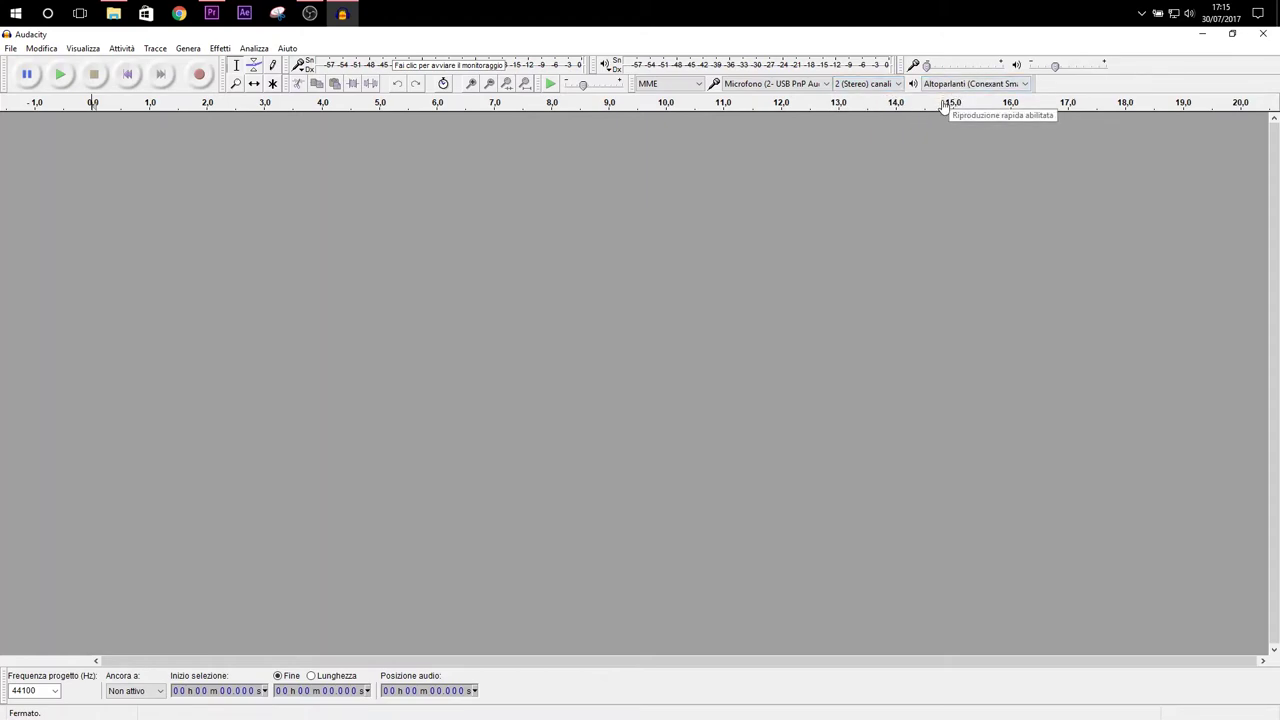
click(955, 84)
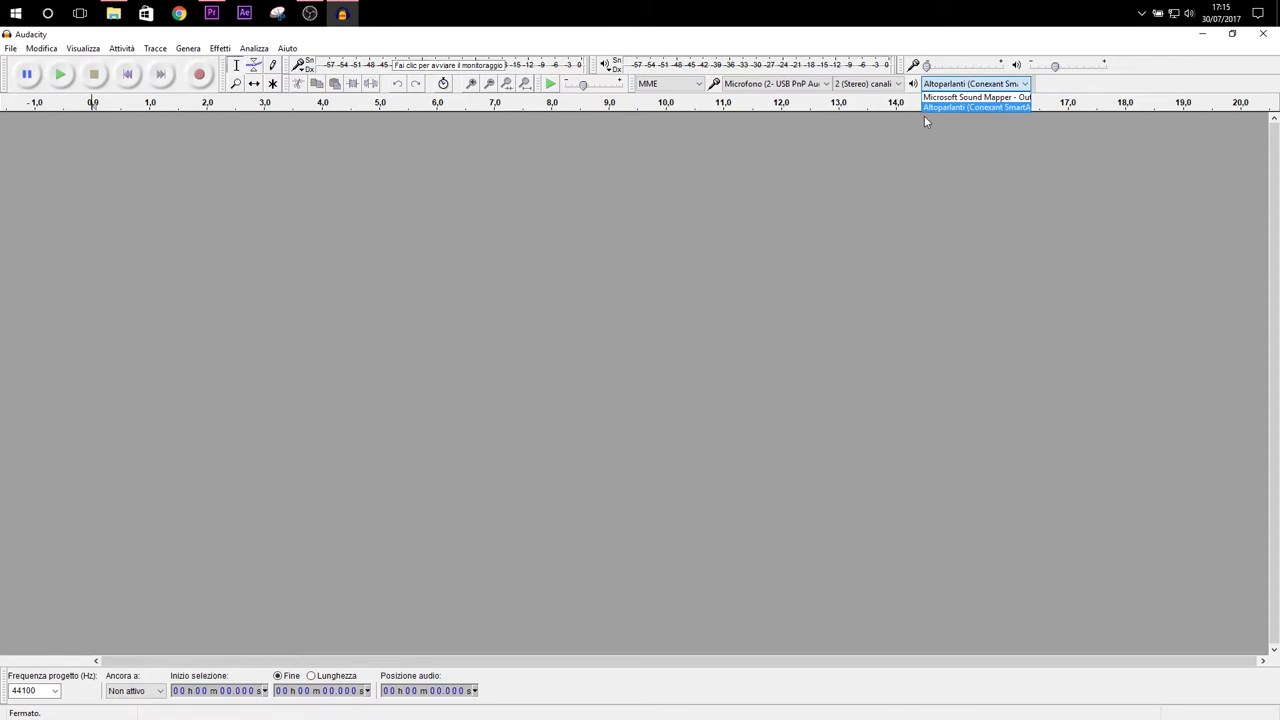
click(978, 107)
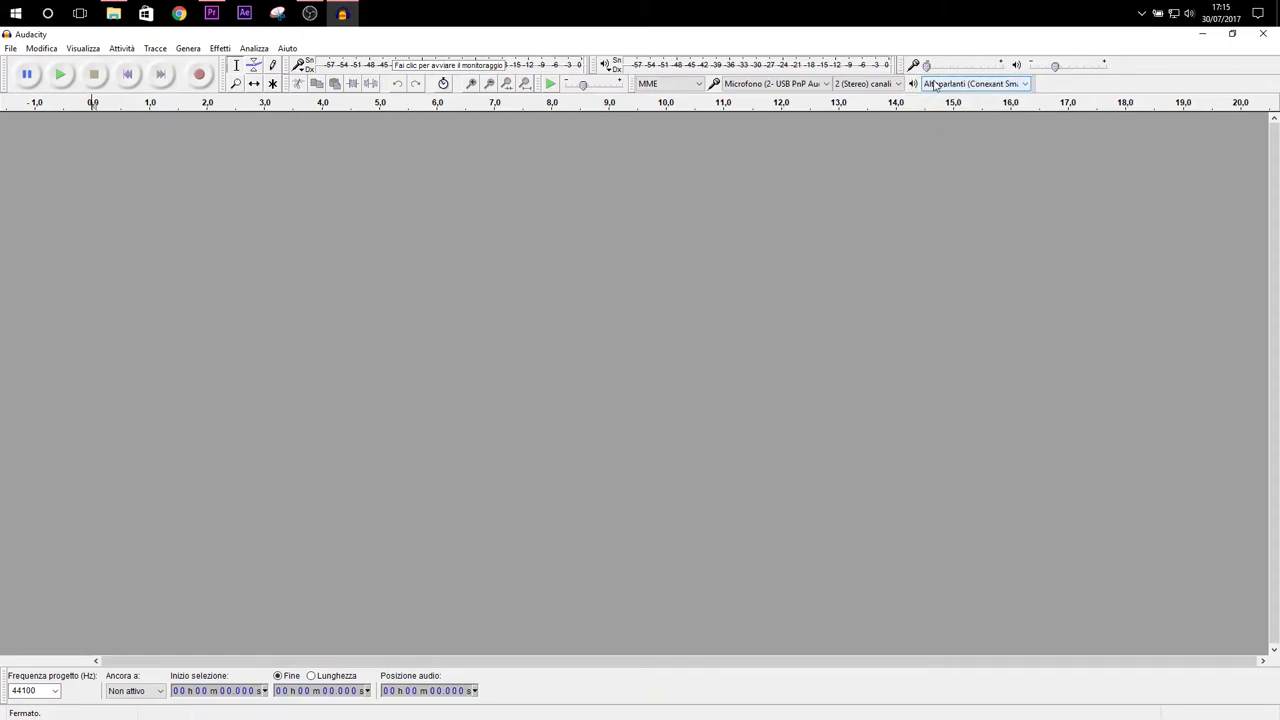
- Record a voice test of about 6 seconds and play it back from the start
mouse_move(1059, 68)
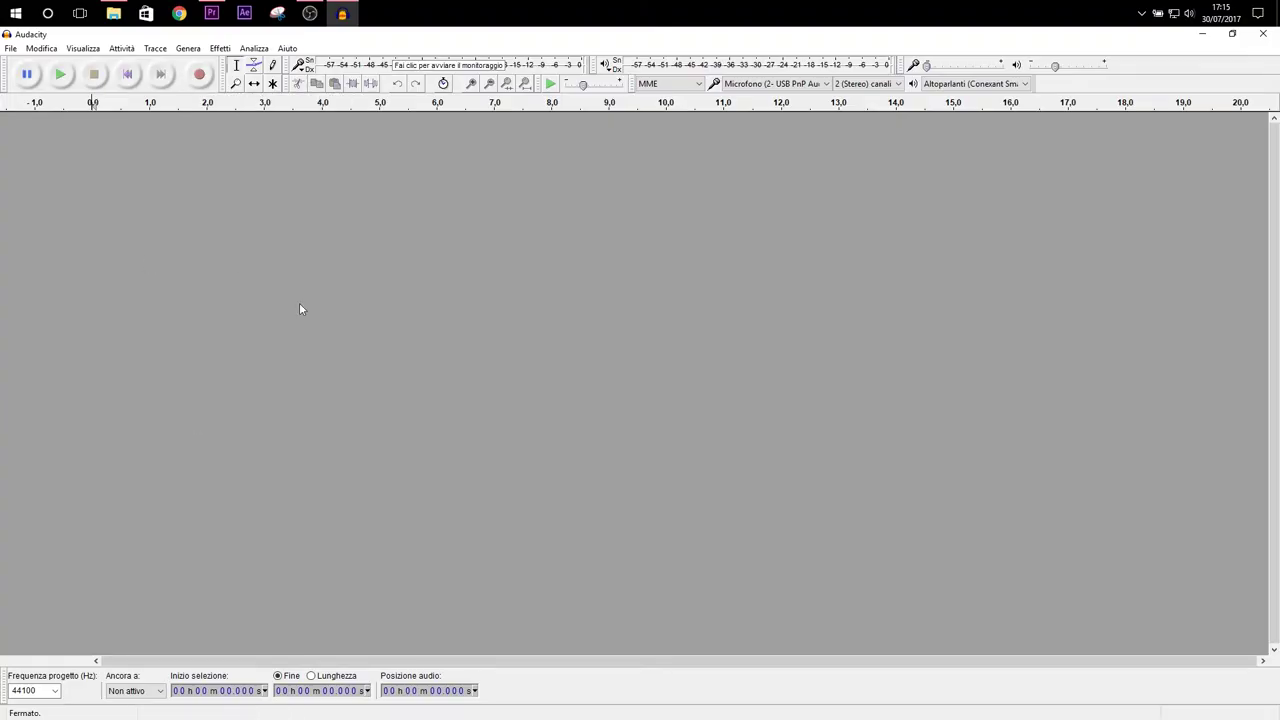
click(199, 85)
click(92, 103)
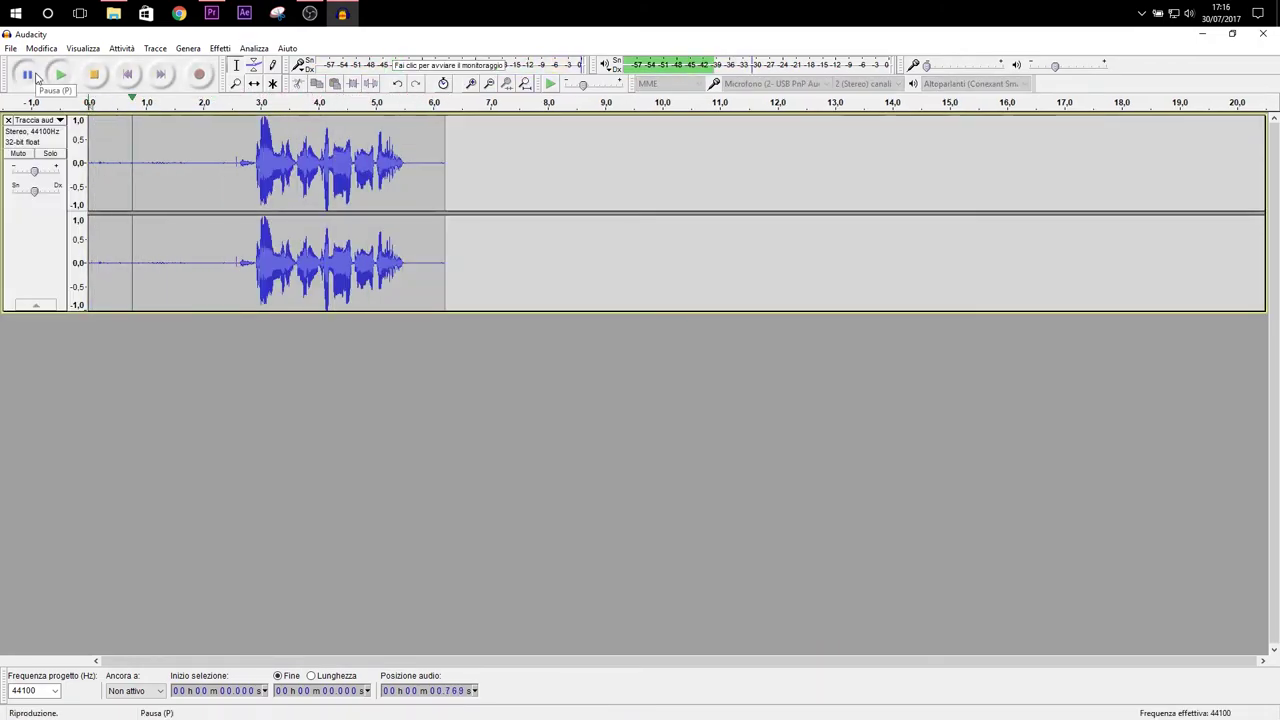
- Pause playback and remove the track's background noise with an effect, using the quiet section before the voice as the sample
key(p)
drag(143, 180, 220, 180)
click(220, 48)
key(Escape)
drag(143, 140, 89, 143)
click(220, 48)
key(Escape)
click(220, 48)
key(Escape)
- Select the quiet section from about 0.28 to 2.10 seconds and play the track from the start to check it
drag(105, 254, 205, 254)
click(90, 104)
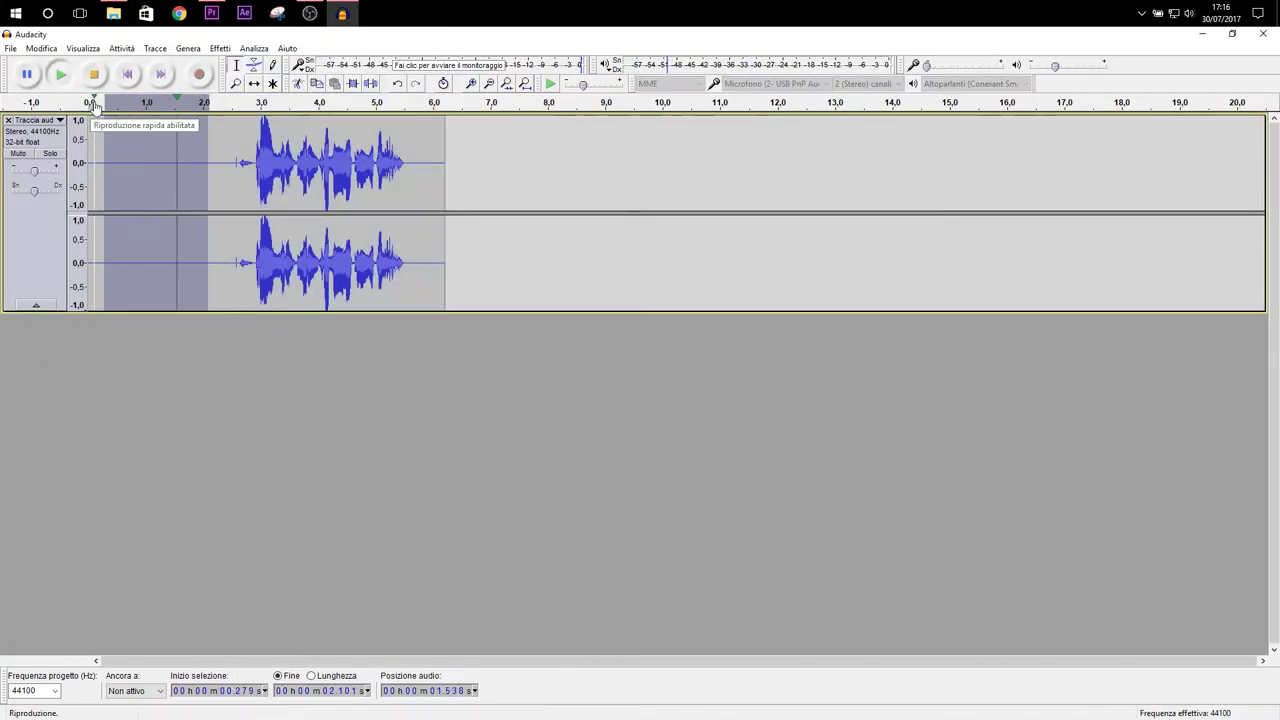
click(220, 48)
click(301, 314)
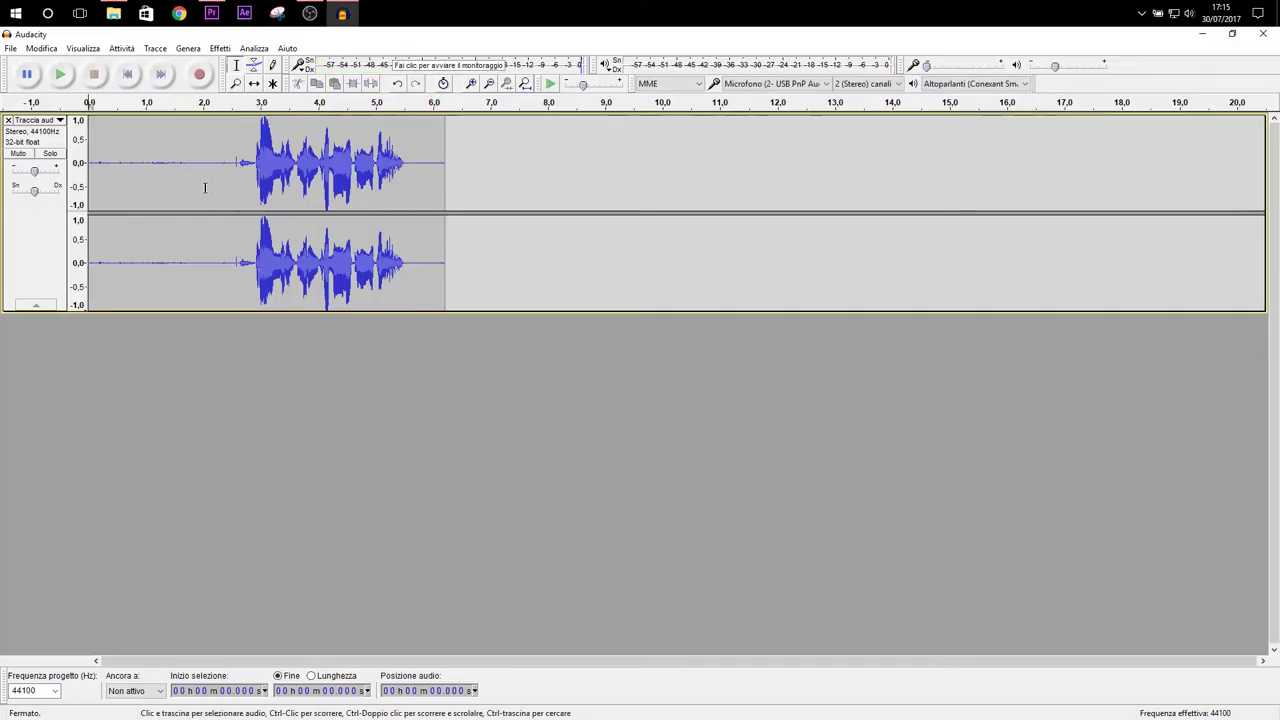
- Play the track from the start, pause it and select the noise section from about 0.95 to 1.70 seconds
click(92, 104)
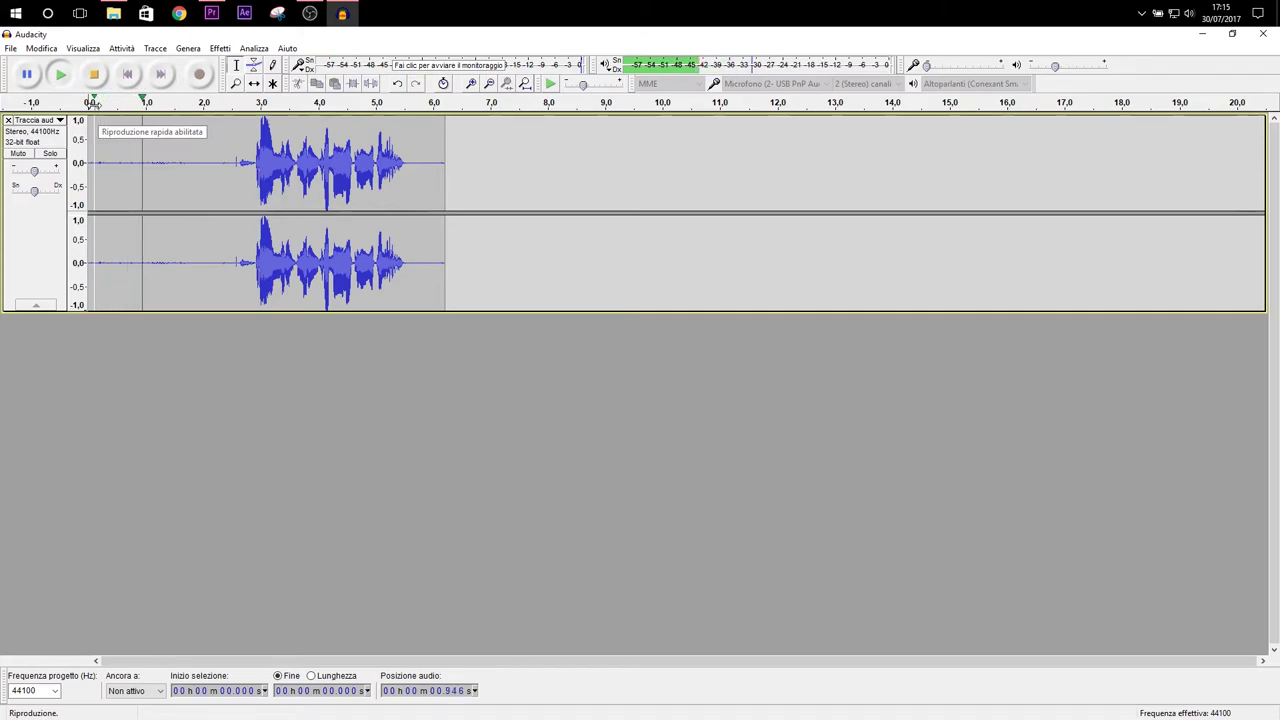
click(90, 103)
key(p)
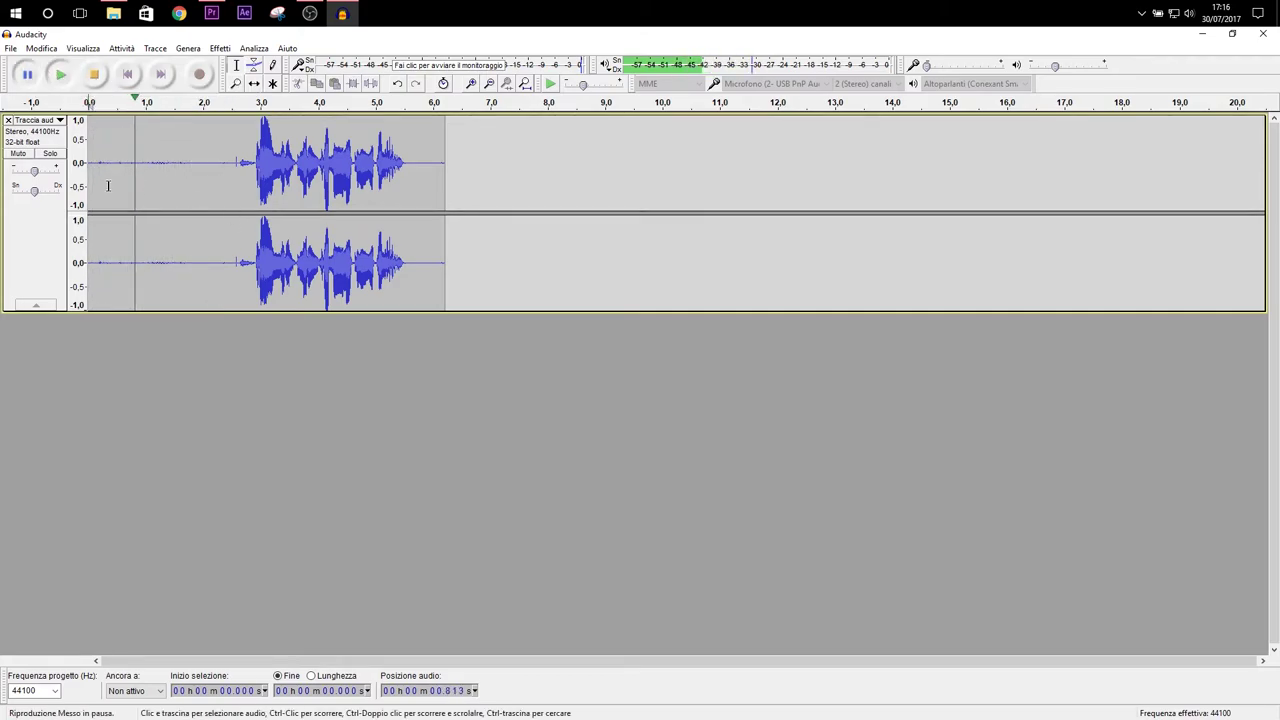
drag(185, 165, 143, 166)
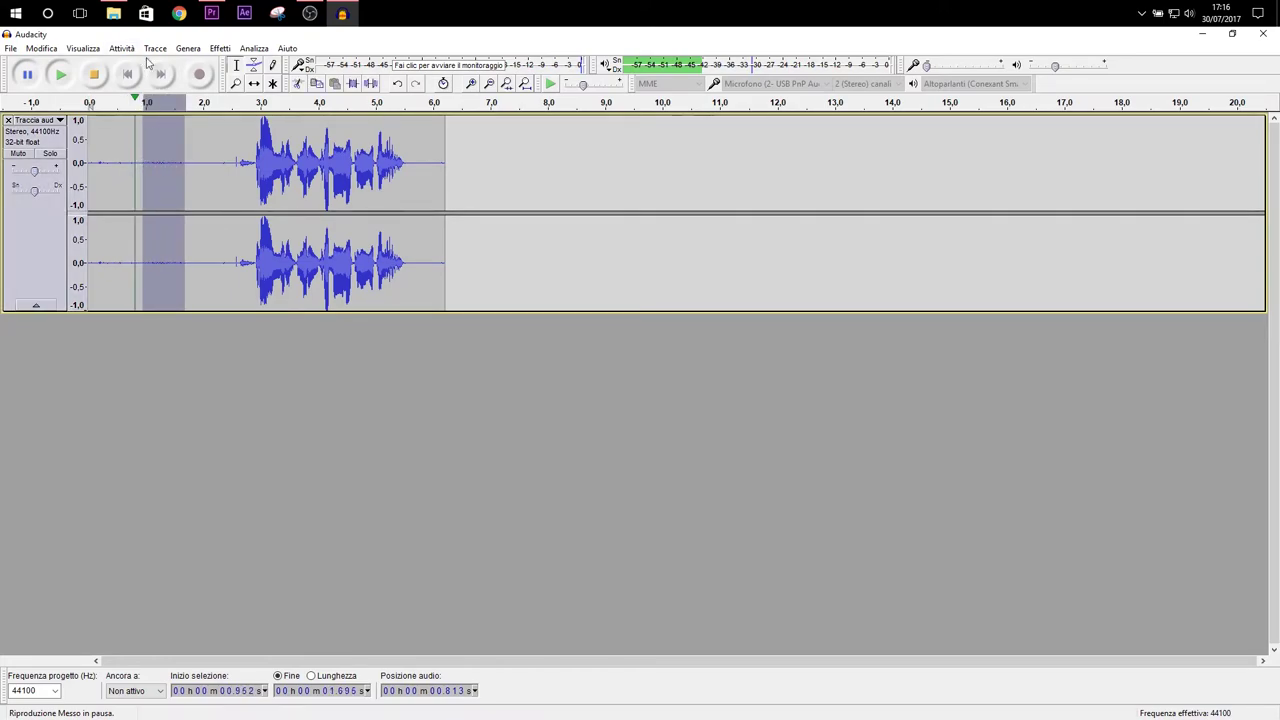
- Capture a noise profile with the Noise Reduction effect from the selected quiet section at about 0.37 to 1.50 seconds
click(224, 49)
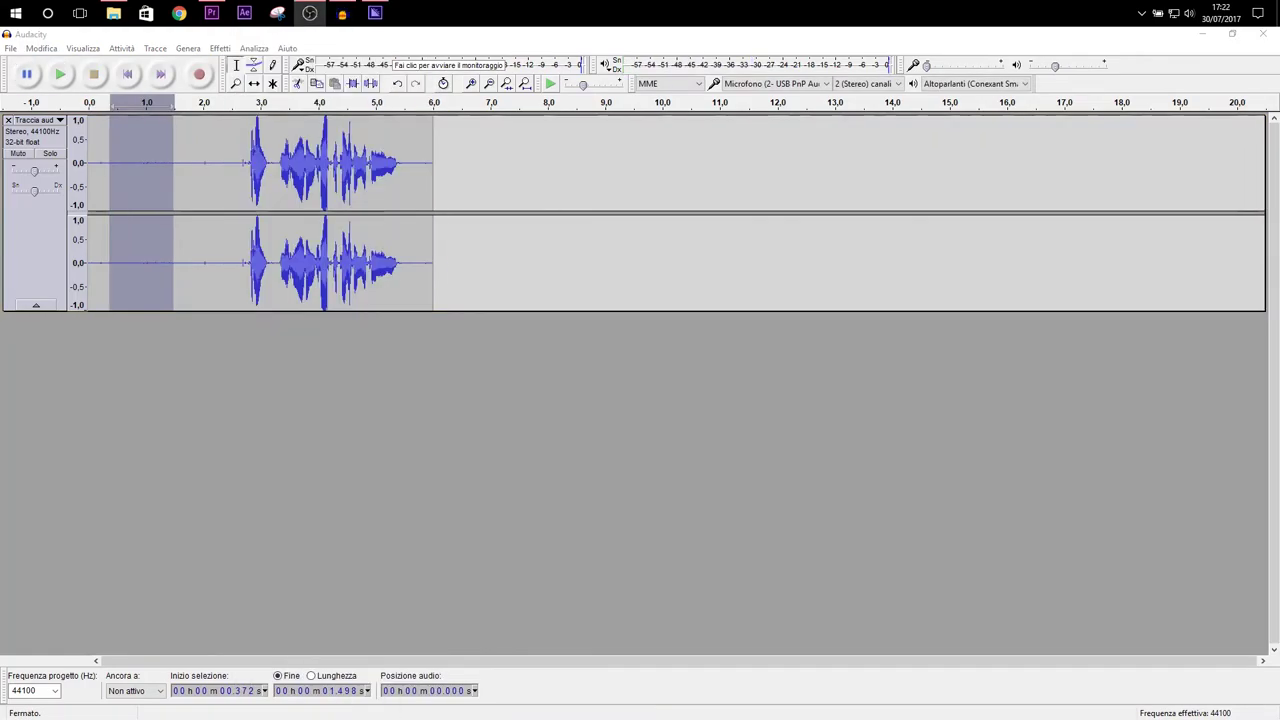
click(221, 49)
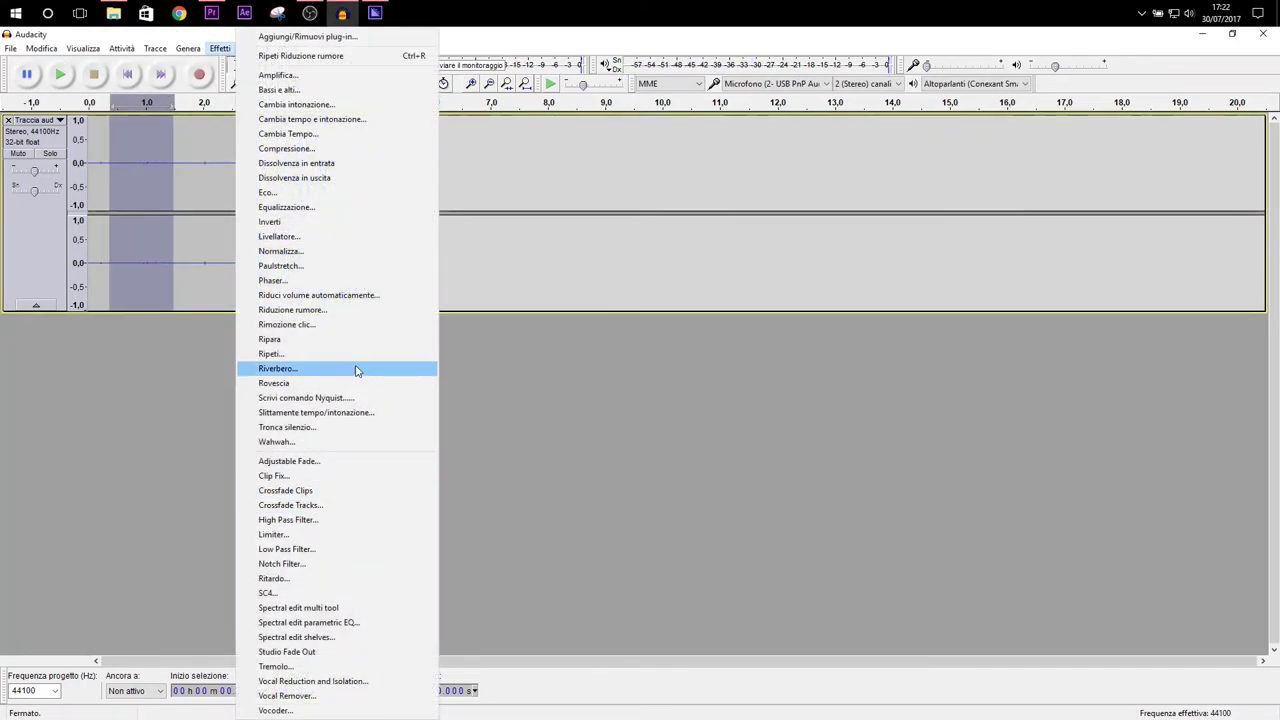
click(336, 310)
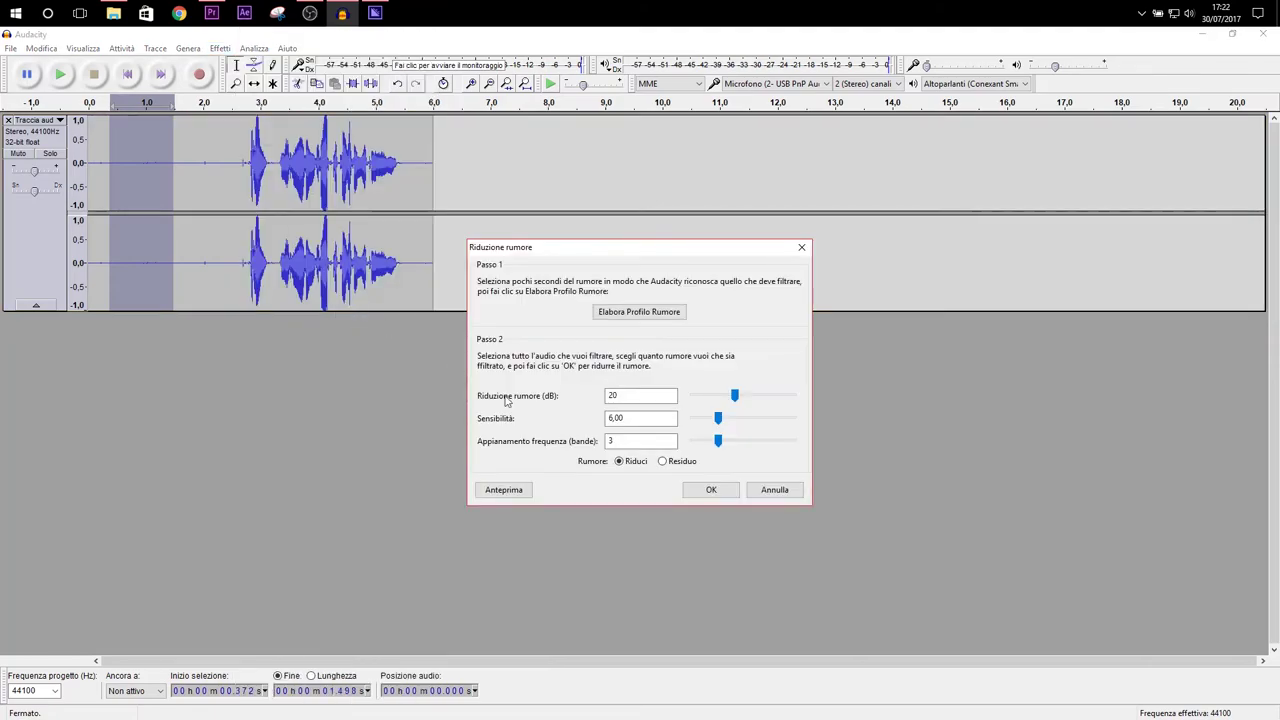
click(659, 318)
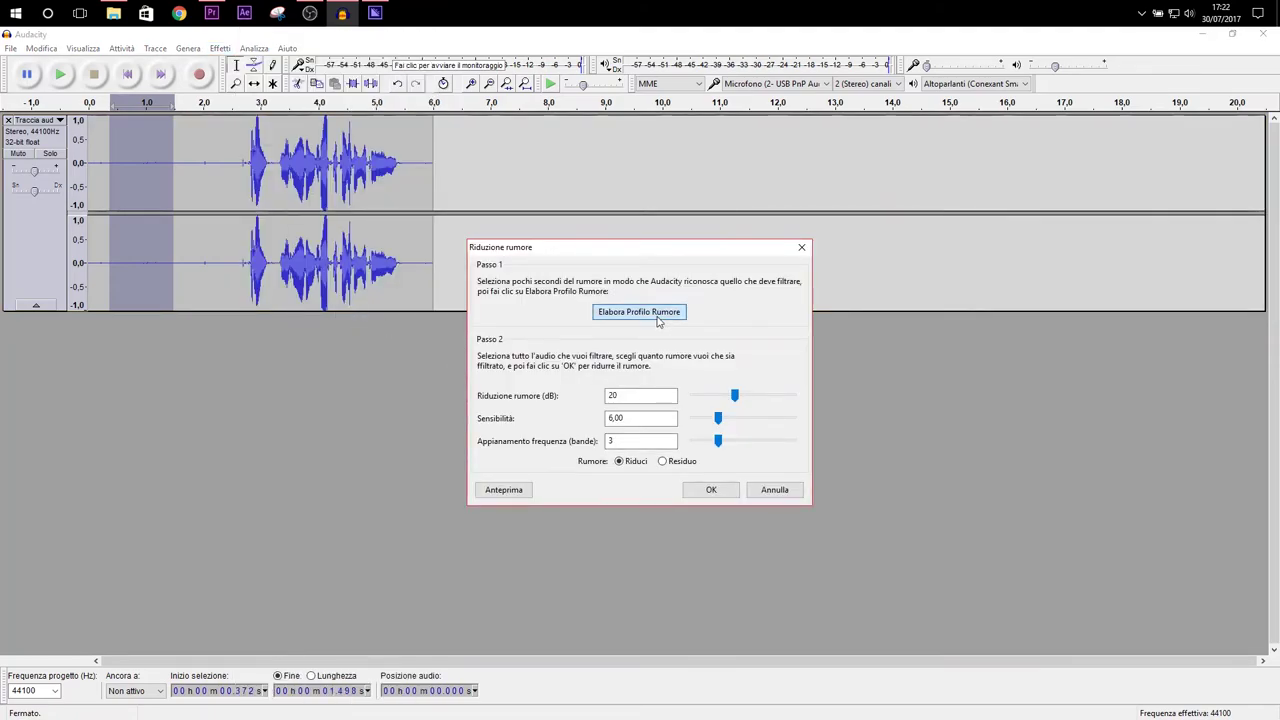
- Apply Noise Reduction to the whole track with 20 dB reduction, sensitivity 6.00 and 3 smoothing bands, and play it from the start
double_click(214, 163)
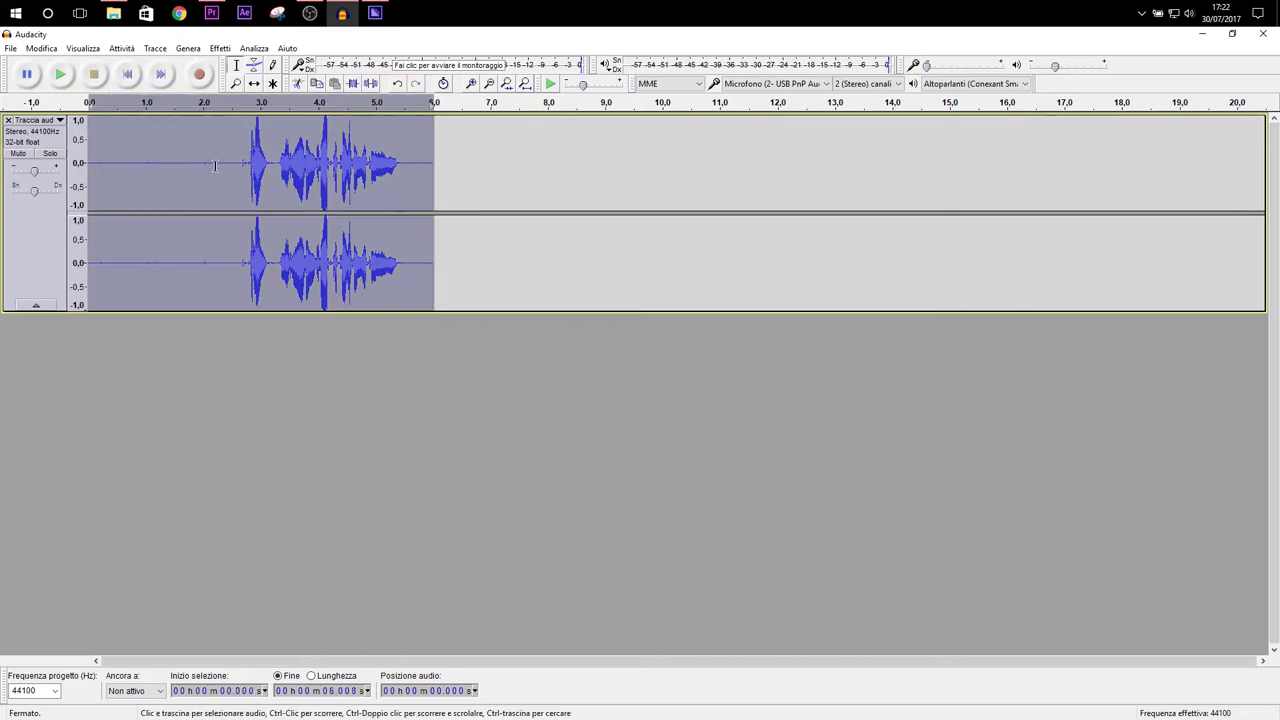
click(220, 48)
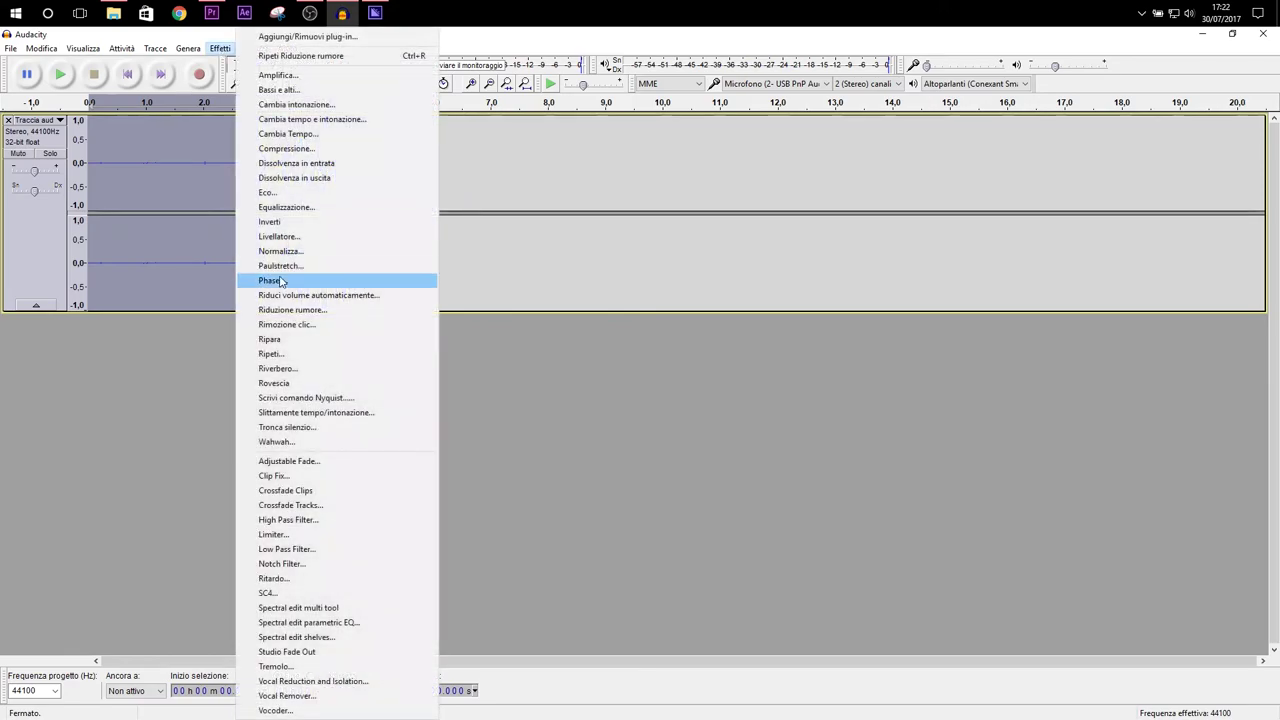
click(298, 320)
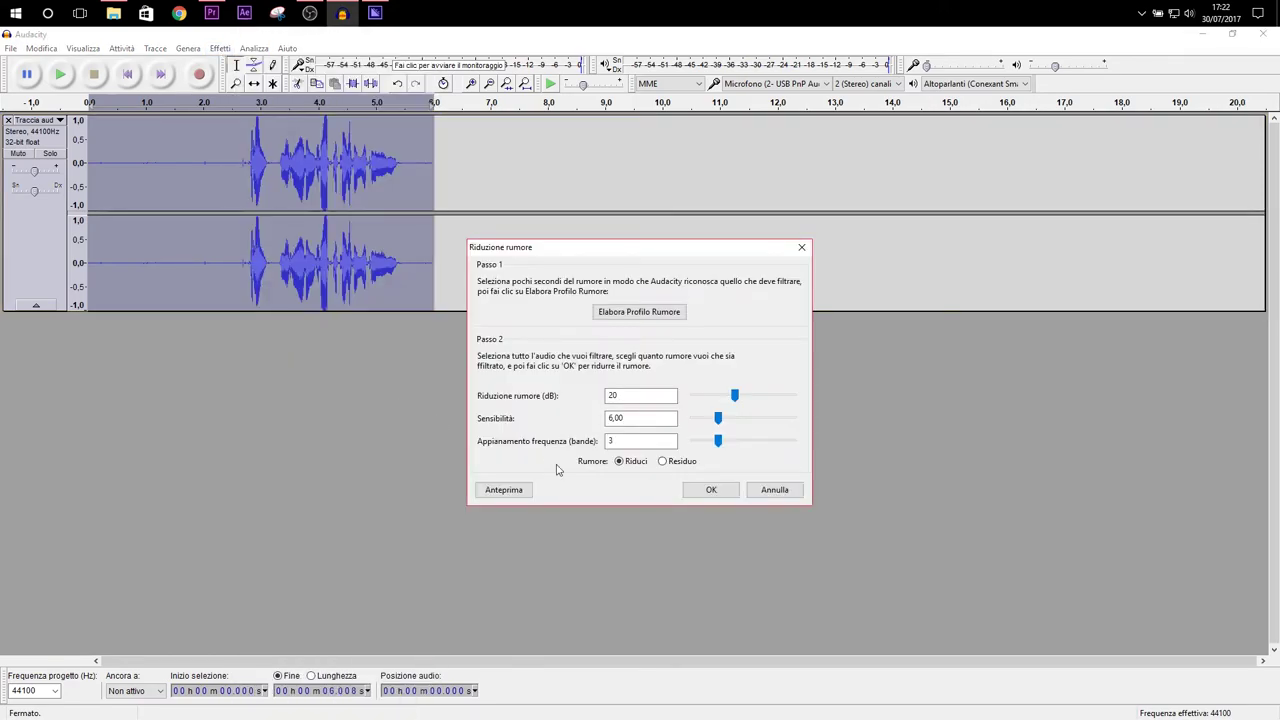
click(727, 492)
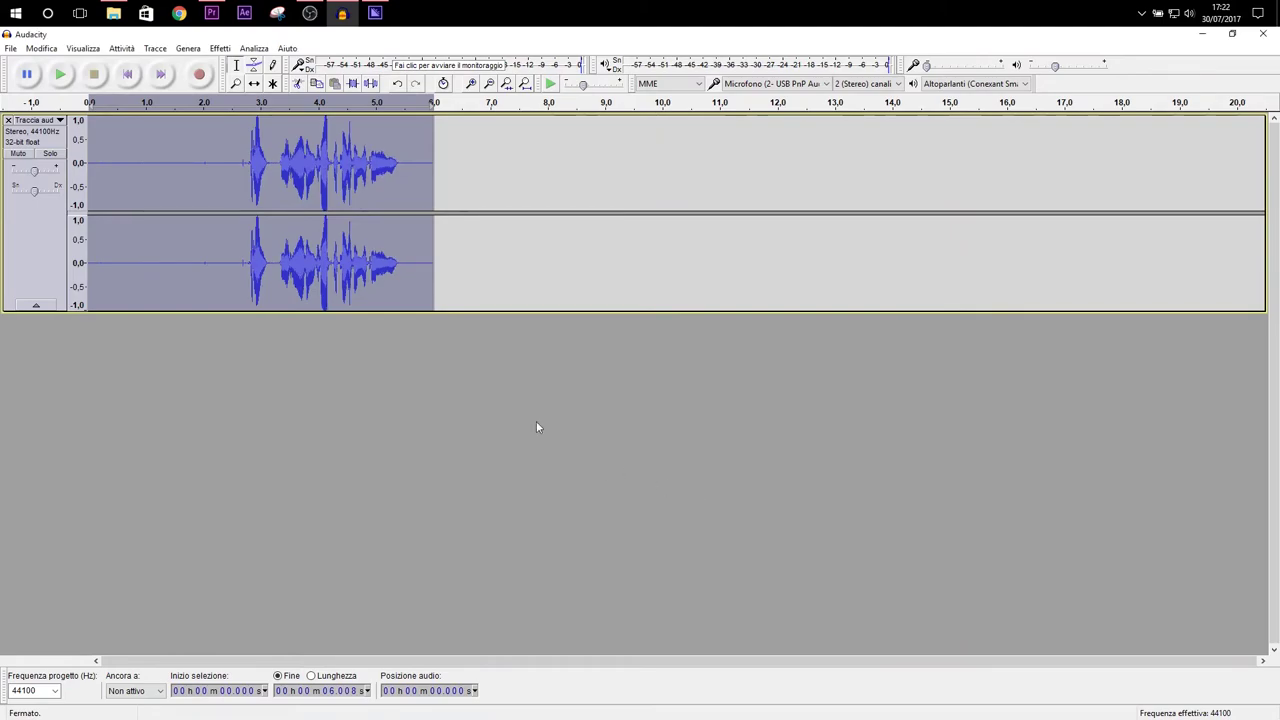
click(89, 103)
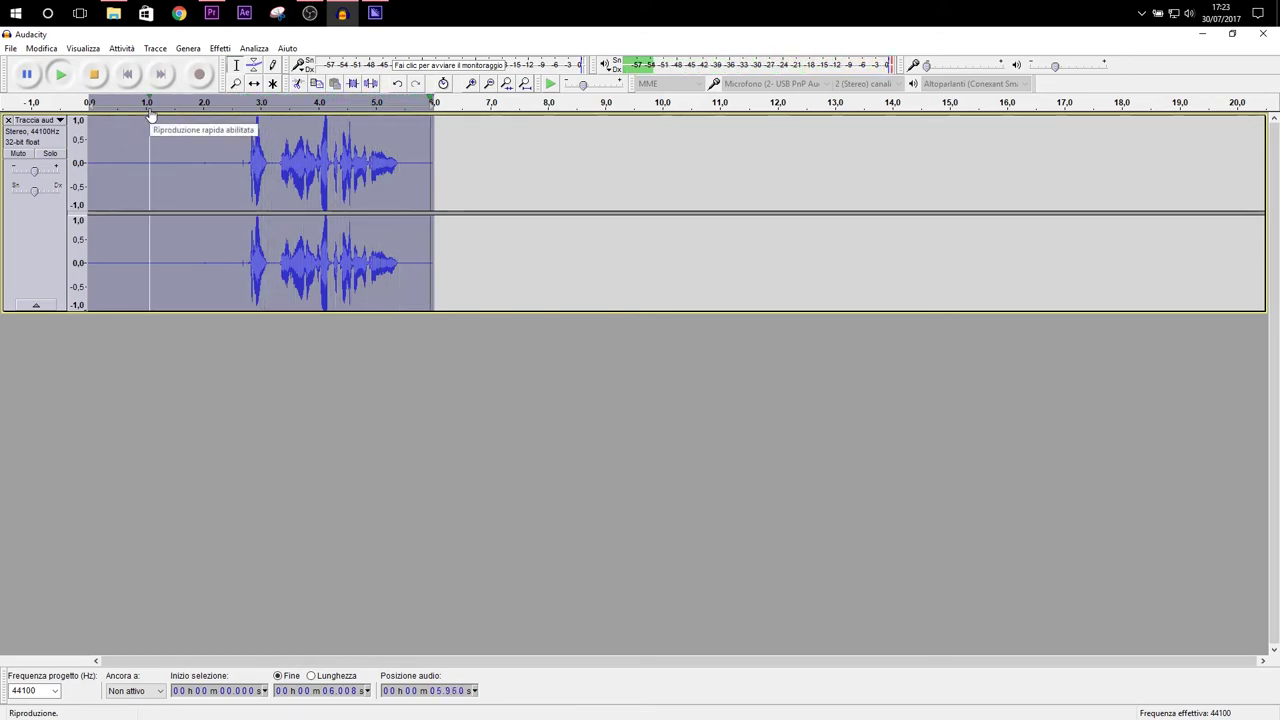
- Apply the Noise Reduction effect to the whole selected track a second time, using the already captured noise profile
click(219, 49)
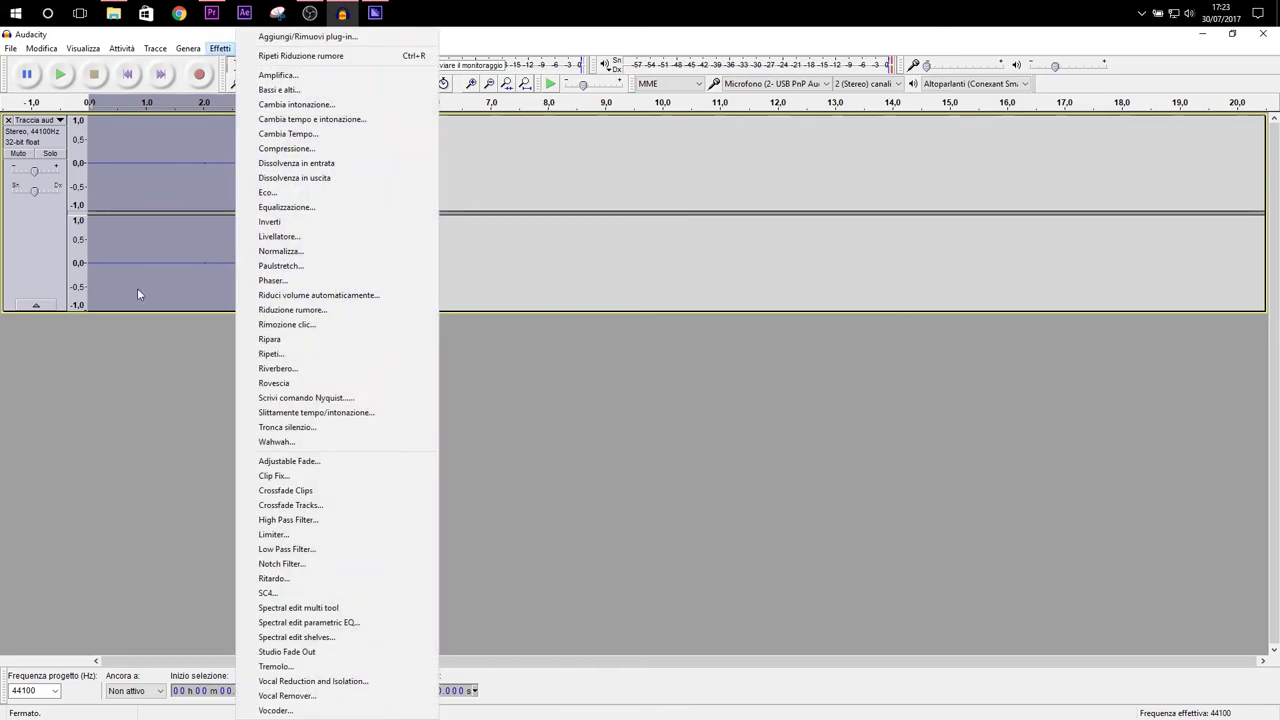
click(311, 313)
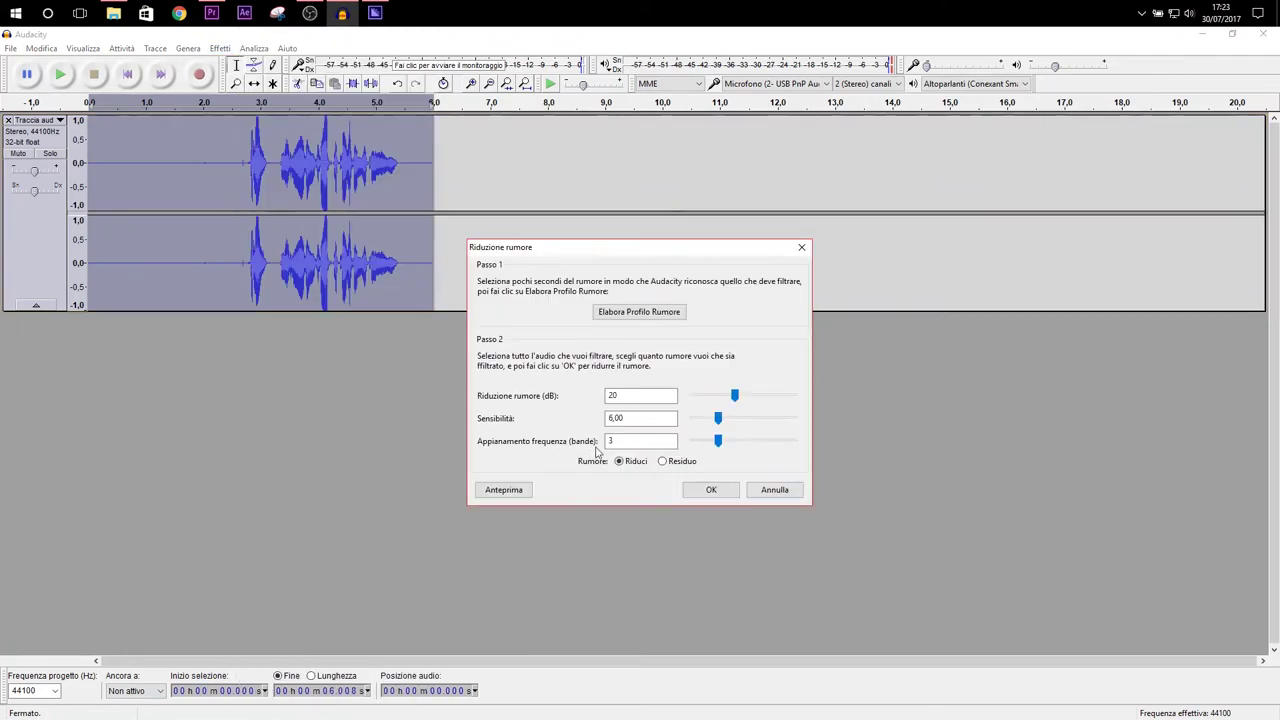
double_click(623, 395)
click(698, 489)
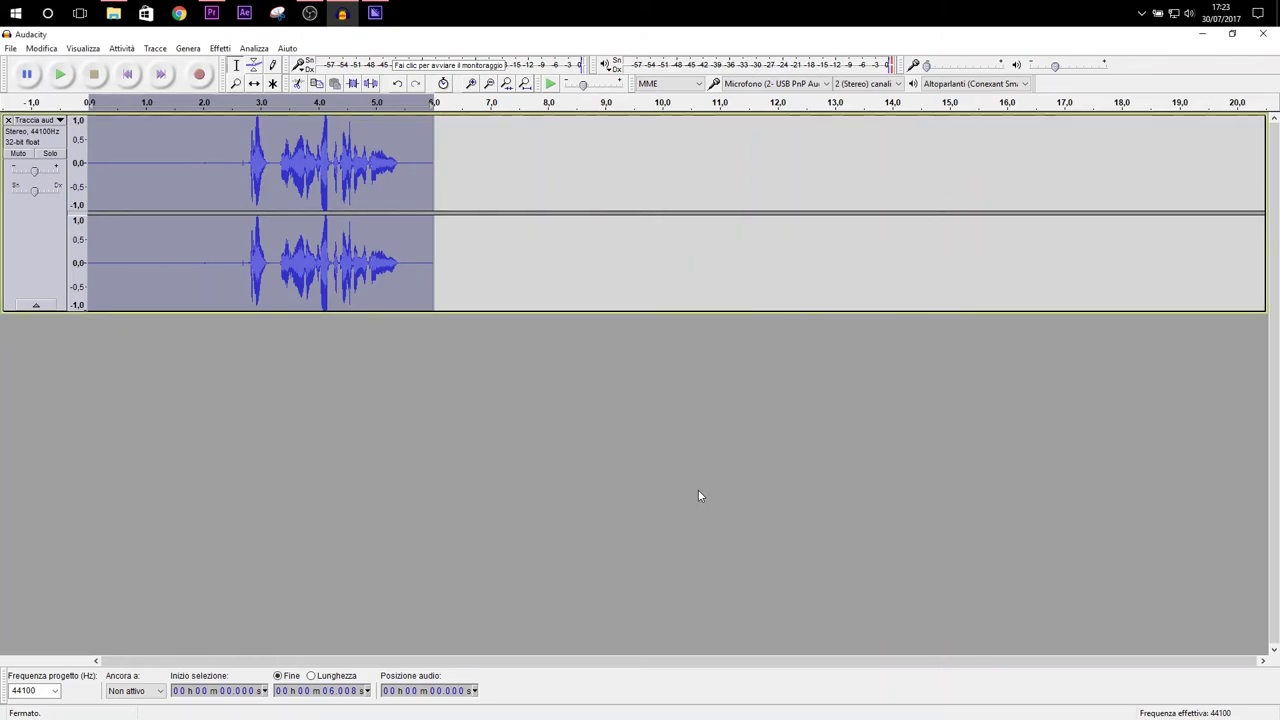